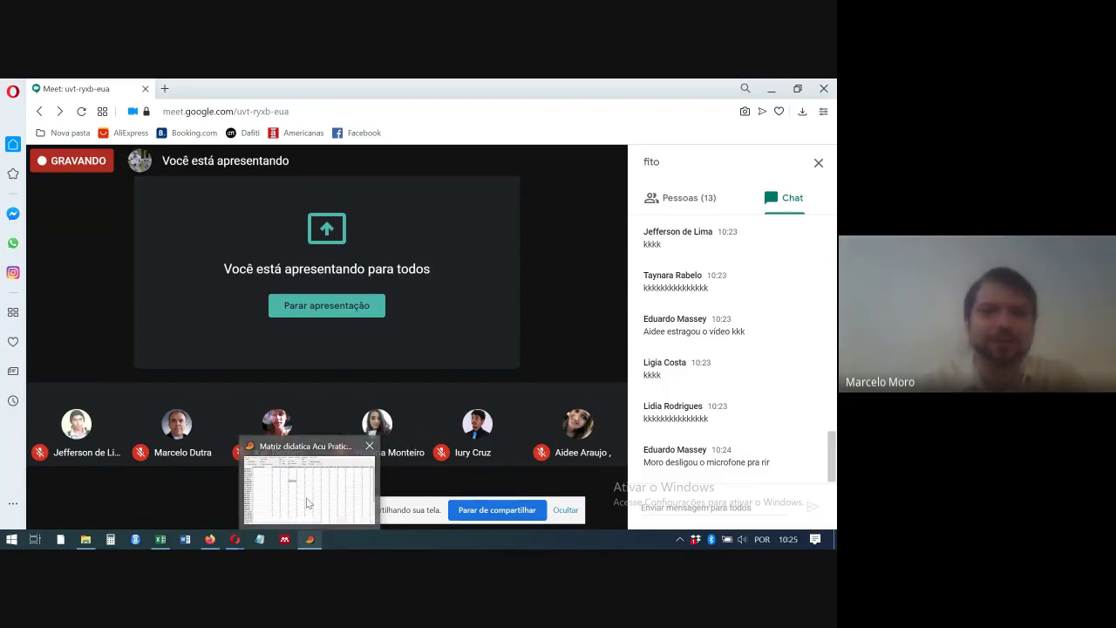
Switch from the PAST matrix to the Excel workbook and review the Site_code and Genus species columns of the Database sheet
{"action": "left_click", "coordinate": [307, 499]}
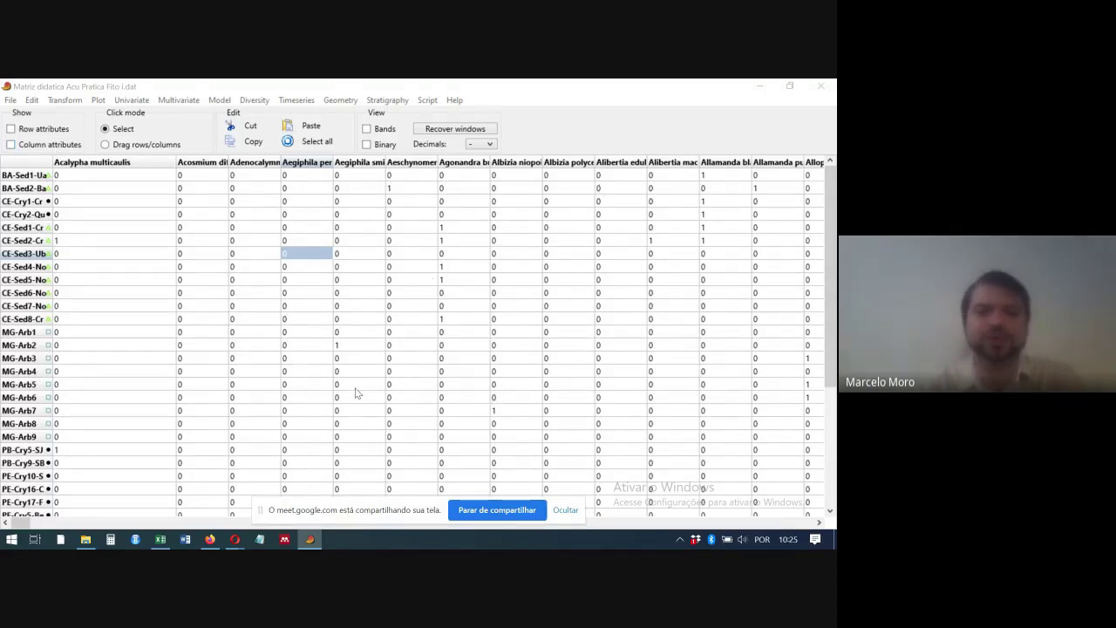
{"action": "left_click", "coordinate": [160, 539]}
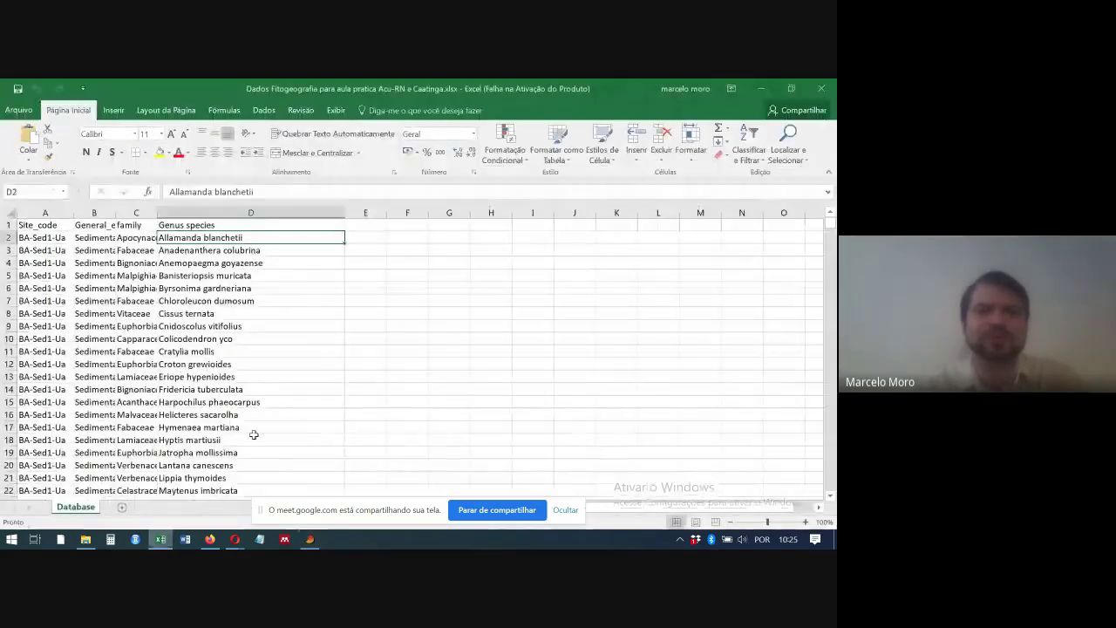
{"action": "left_click", "coordinate": [57, 251]}
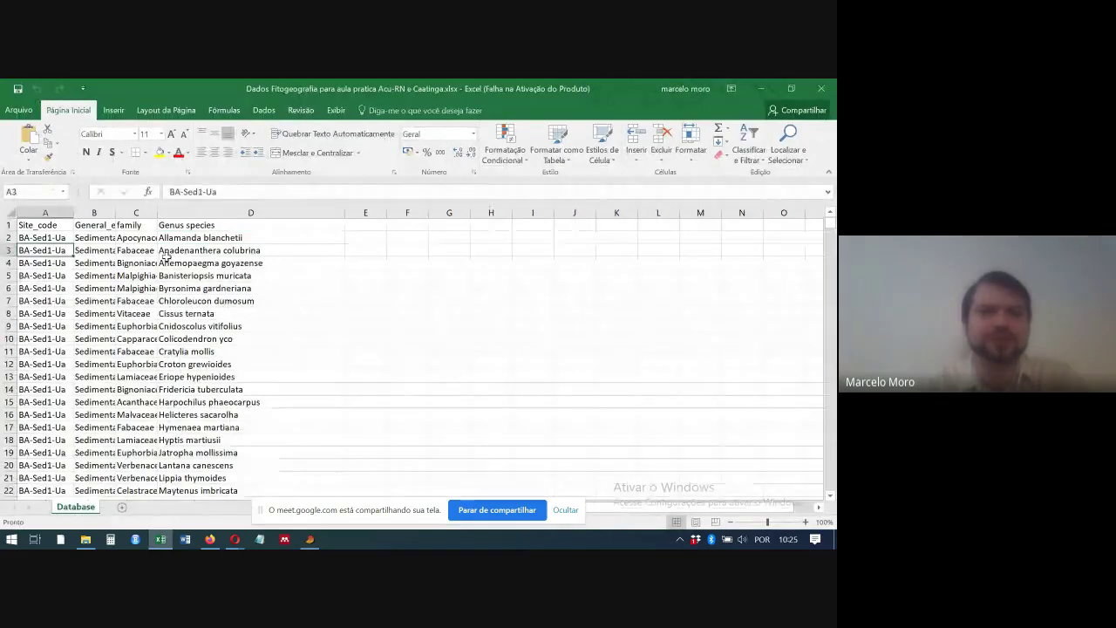
{"action": "left_click", "coordinate": [43, 226]}
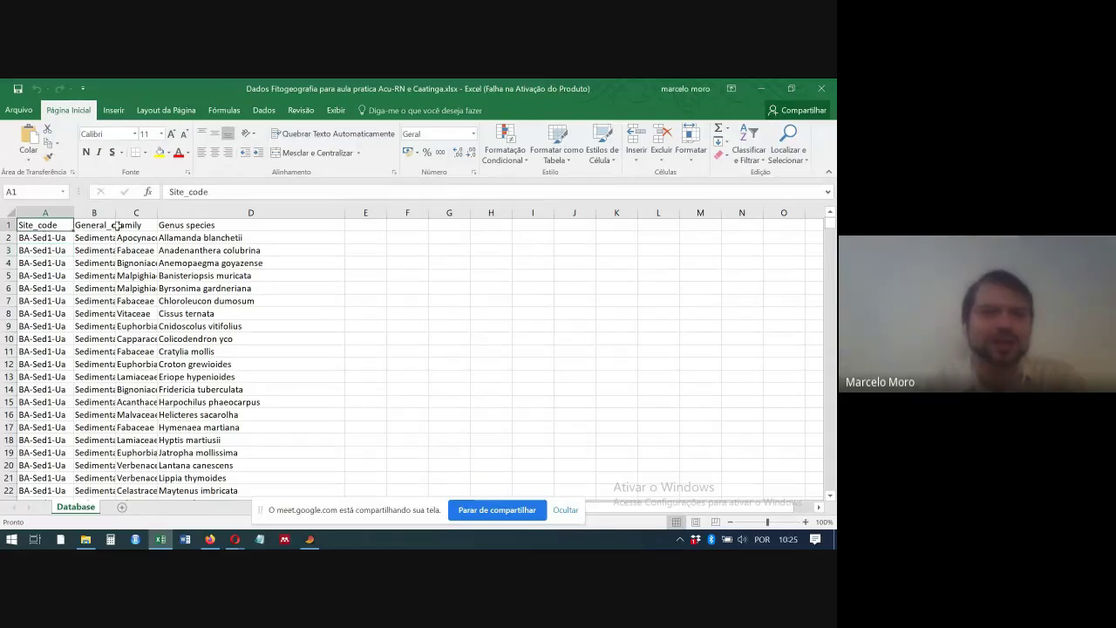
{"action": "left_click", "coordinate": [197, 226]}
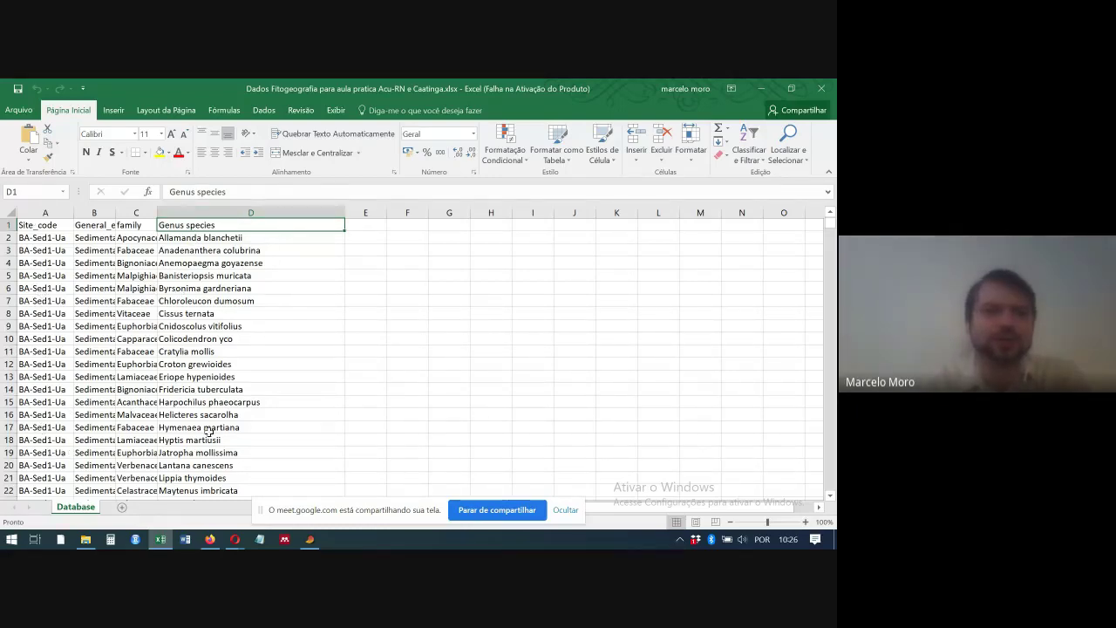
Add filters to the header row of the Database sheet and view the list of values under Site_code
{"action": "left_click", "coordinate": [42, 228]}
{"action": "left_click", "coordinate": [263, 109]}
{"action": "left_click", "coordinate": [333, 143]}
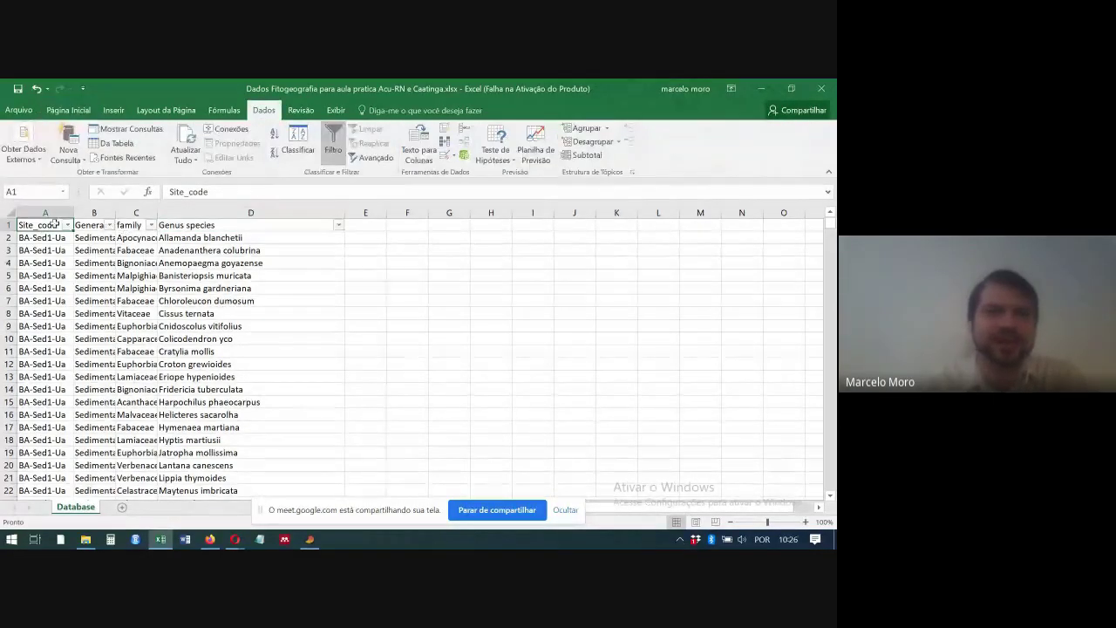
{"action": "left_click", "coordinate": [67, 225]}
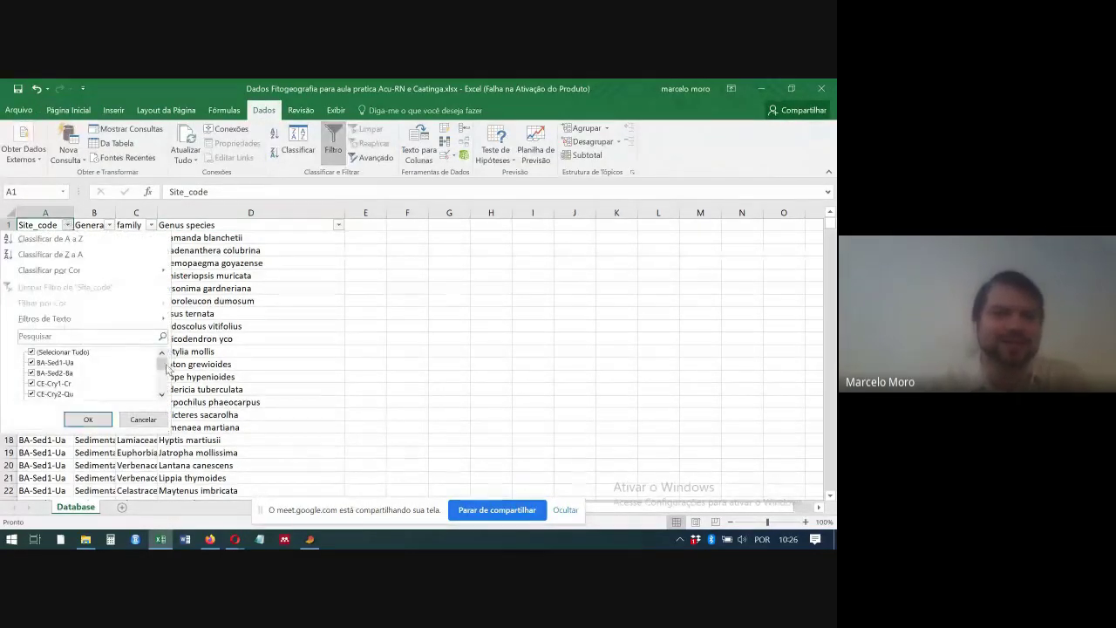
{"action": "left_click_drag", "start_coordinate": [163, 367], "coordinate": [163, 381]}
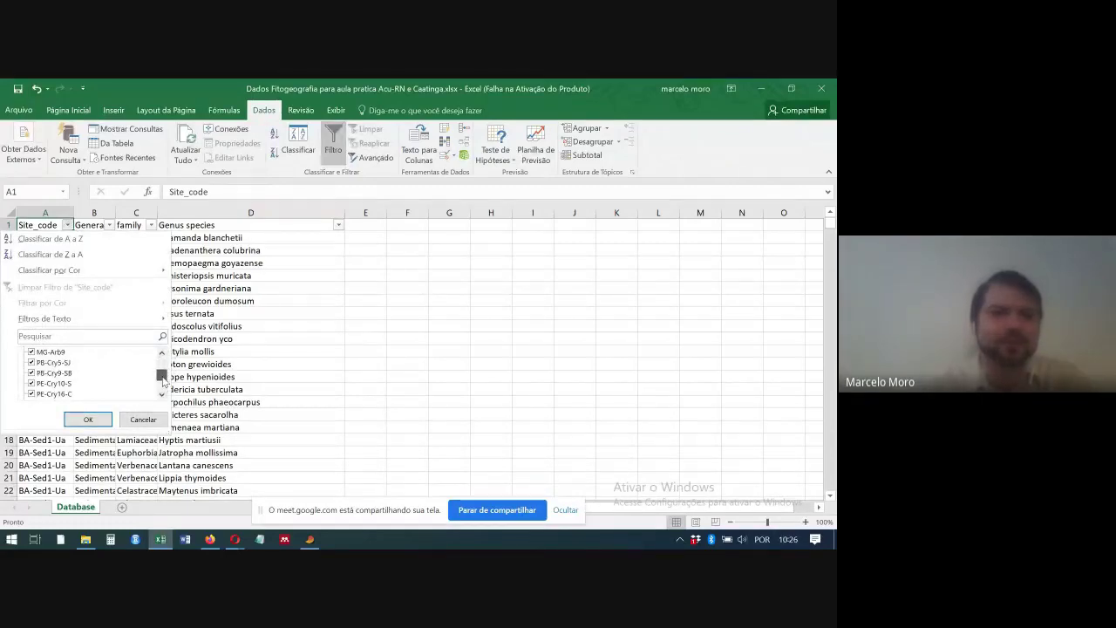
{"action": "left_click", "coordinate": [222, 296]}
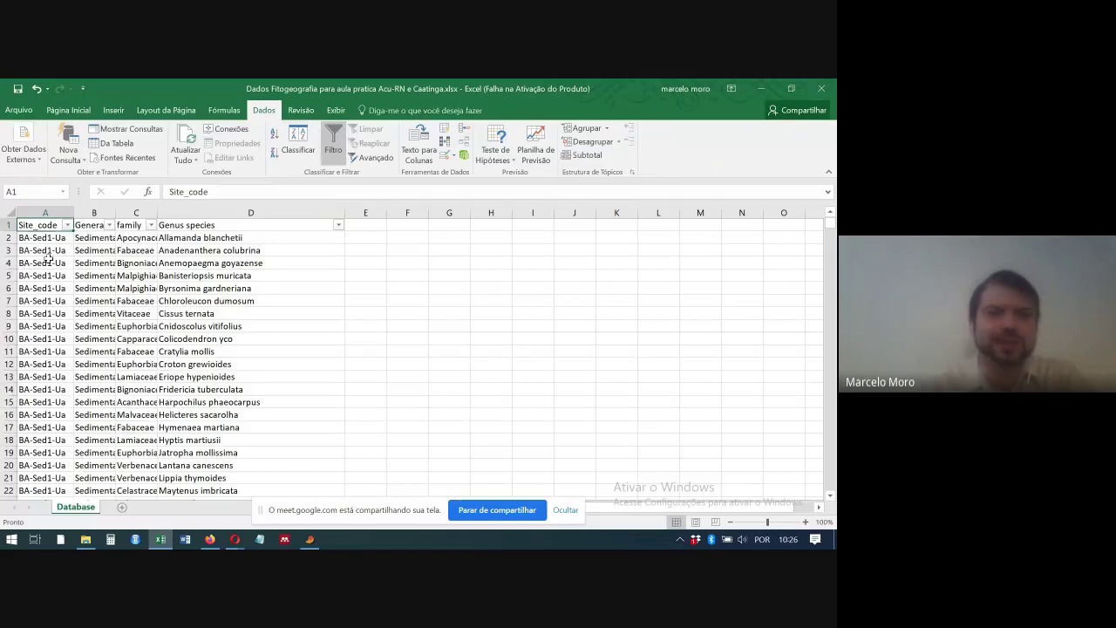
Look through the species records of the Database sheet down to the RN-Acu site entries at its end
{"action": "left_click", "coordinate": [224, 375]}
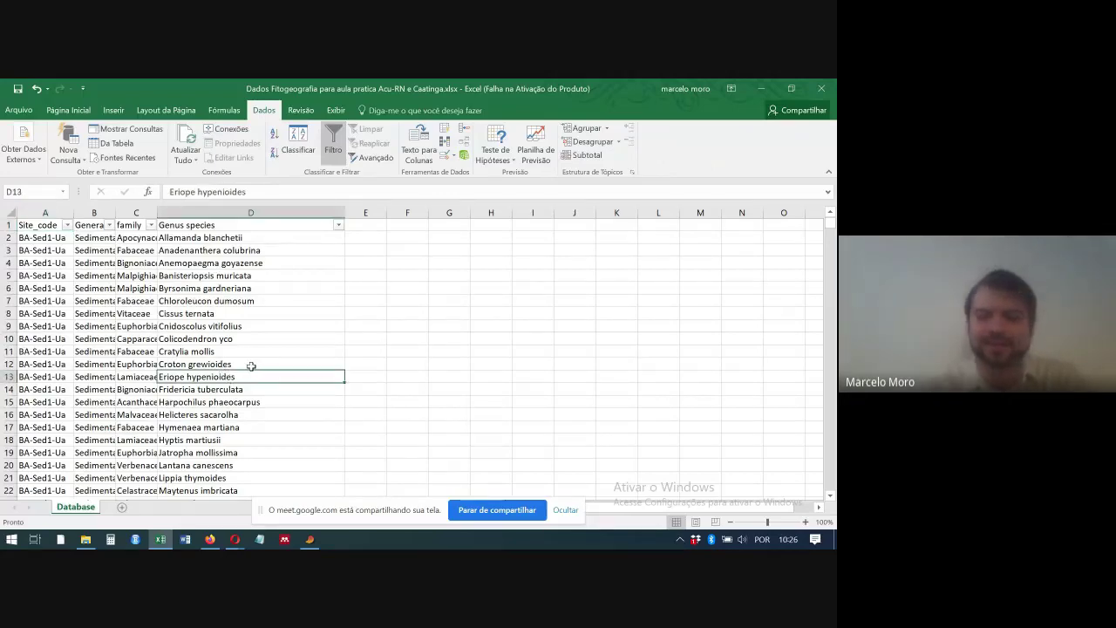
{"action": "key", "text": "Page_Down"}
{"action": "key", "text": "Page_Down"}
{"action": "key", "text": "Page_Down"}
{"action": "key", "text": "Page_Down"}
{"action": "key", "text": "Page_Down"}
{"action": "key", "text": "Page_Down"}
{"action": "key", "text": "Page_Down"}
{"action": "key", "text": "Page_Down"}
{"action": "key", "text": "Page_Down"}
{"action": "key", "text": "Page_Down"}
{"action": "key", "text": "Page_Down"}
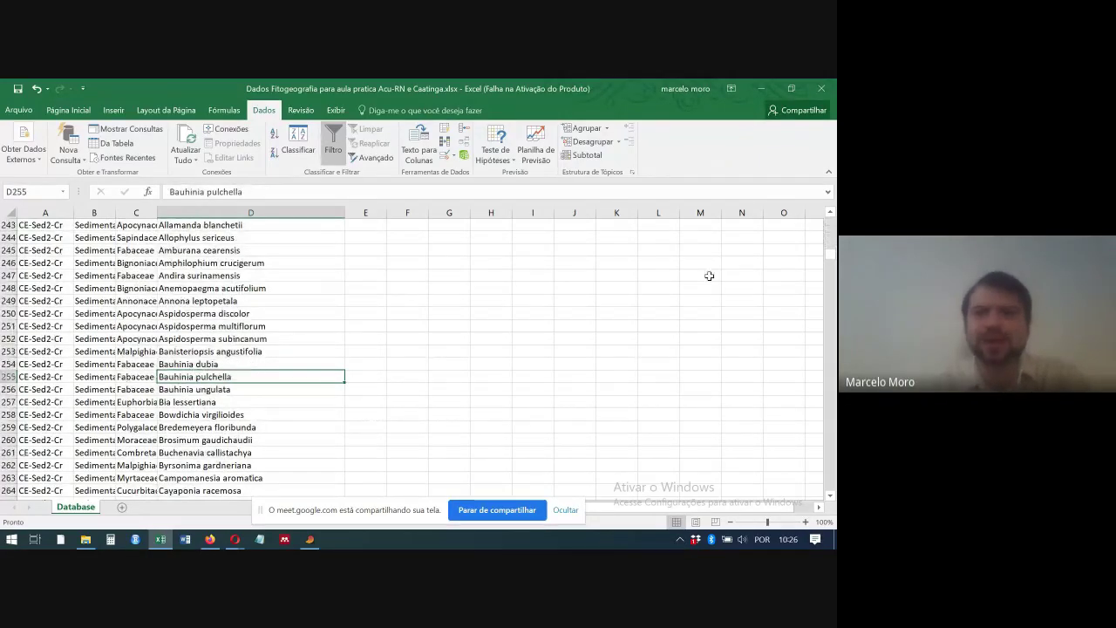
{"action": "left_click_drag", "start_coordinate": [830, 262], "coordinate": [832, 497]}
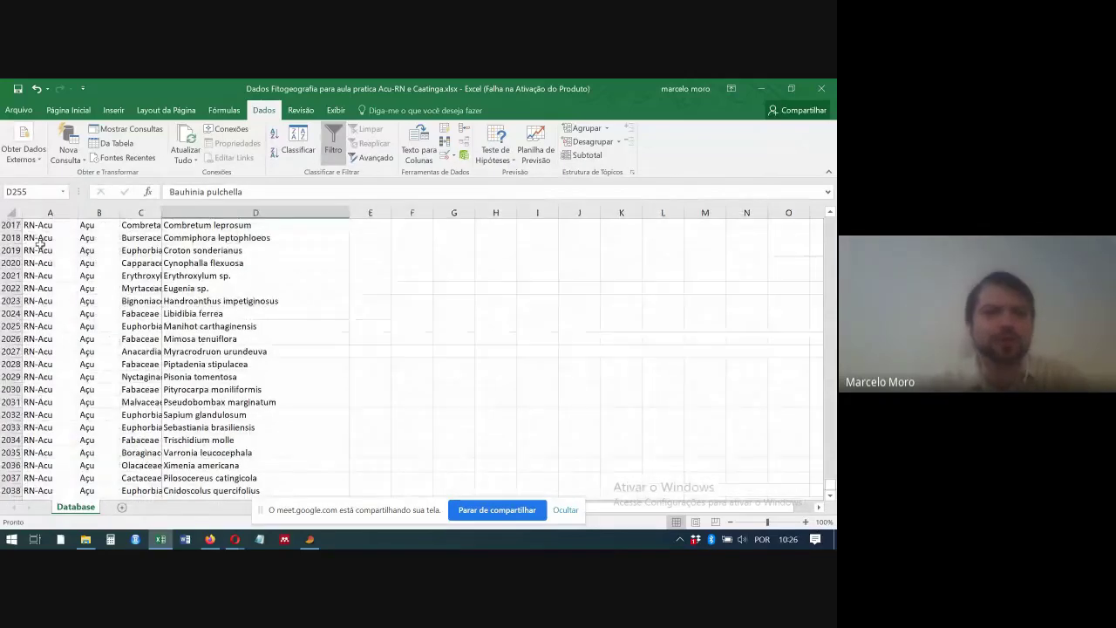
{"action": "left_click", "coordinate": [188, 352]}
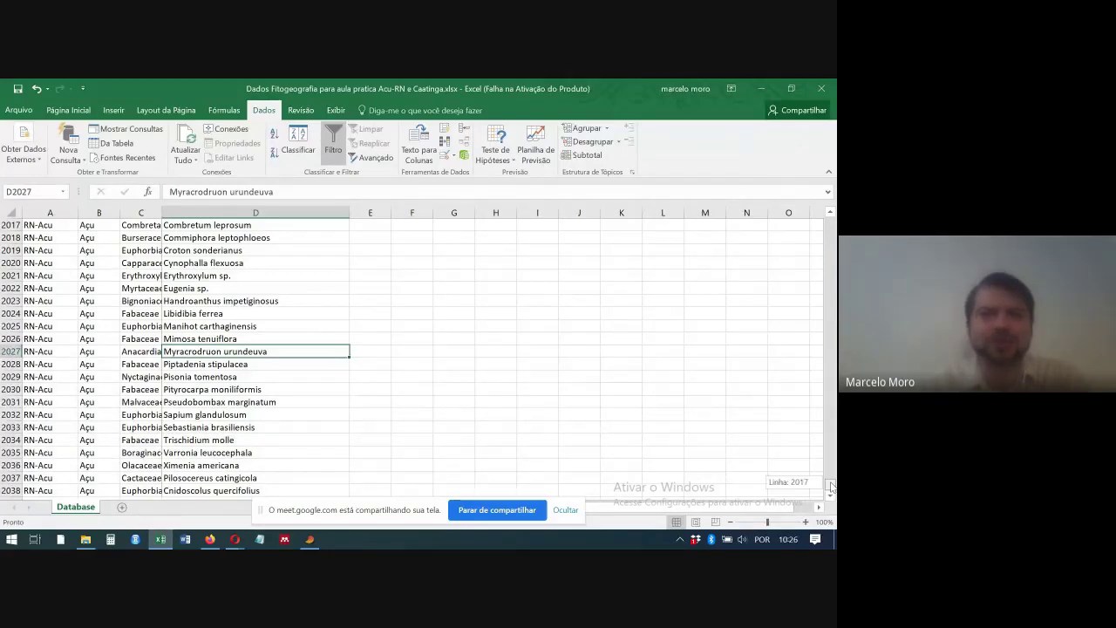
{"action": "left_click_drag", "start_coordinate": [831, 493], "coordinate": [831, 485]}
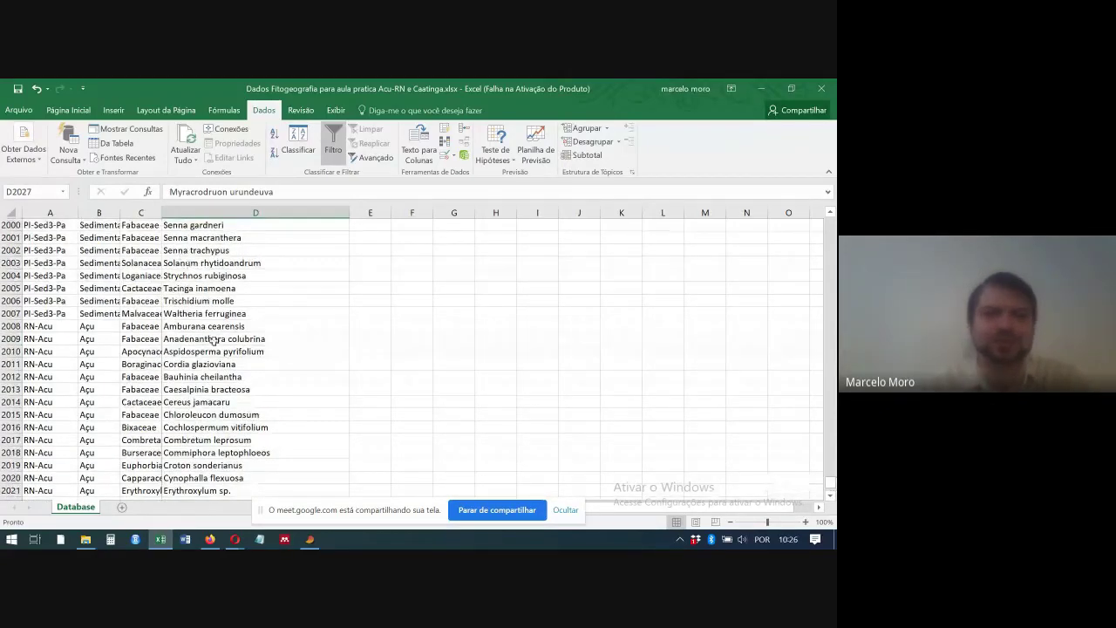
{"action": "left_click_drag", "start_coordinate": [831, 485], "coordinate": [831, 493]}
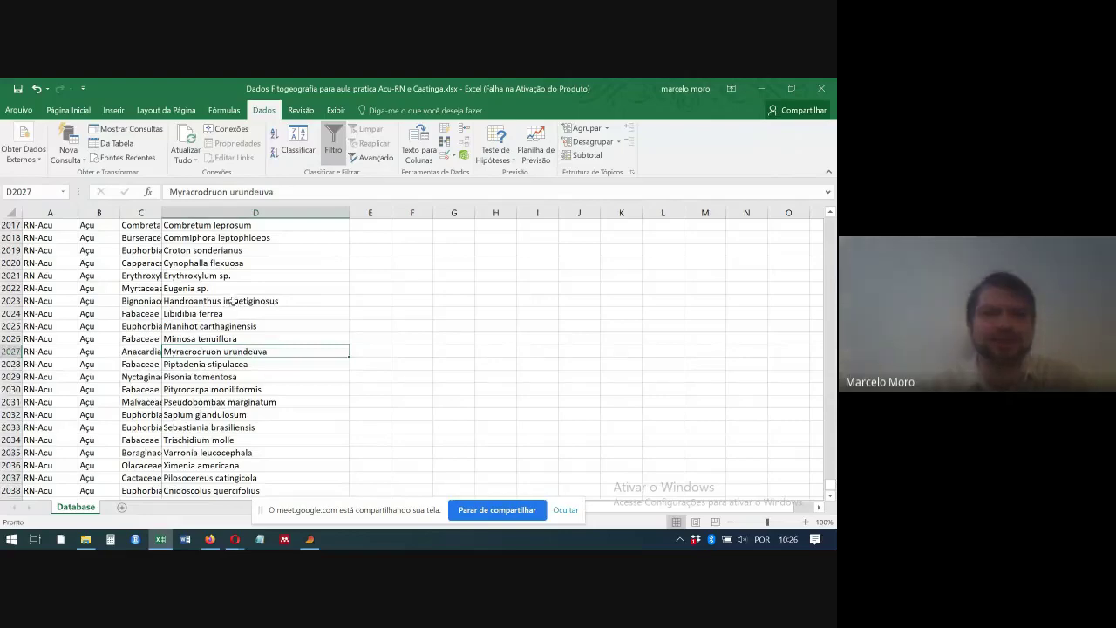
Check the PAST matrix and return to the workbook to highlight the RN-Acu rows for Erythroxylum sp. and Eugenia sp
{"action": "left_click", "coordinate": [310, 540]}
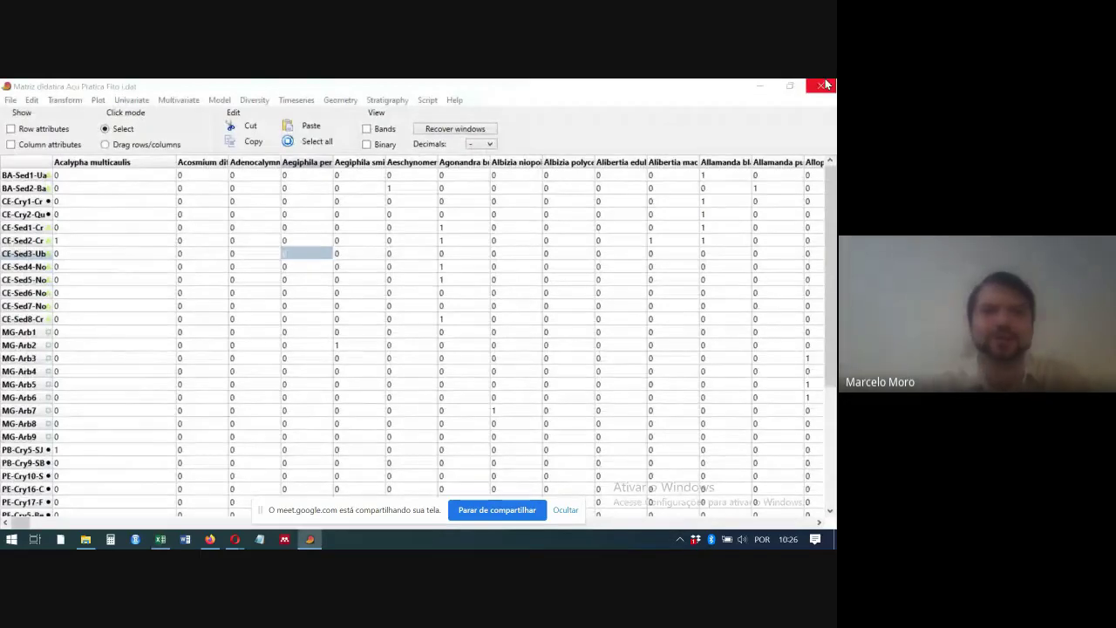
{"action": "left_click", "coordinate": [761, 86]}
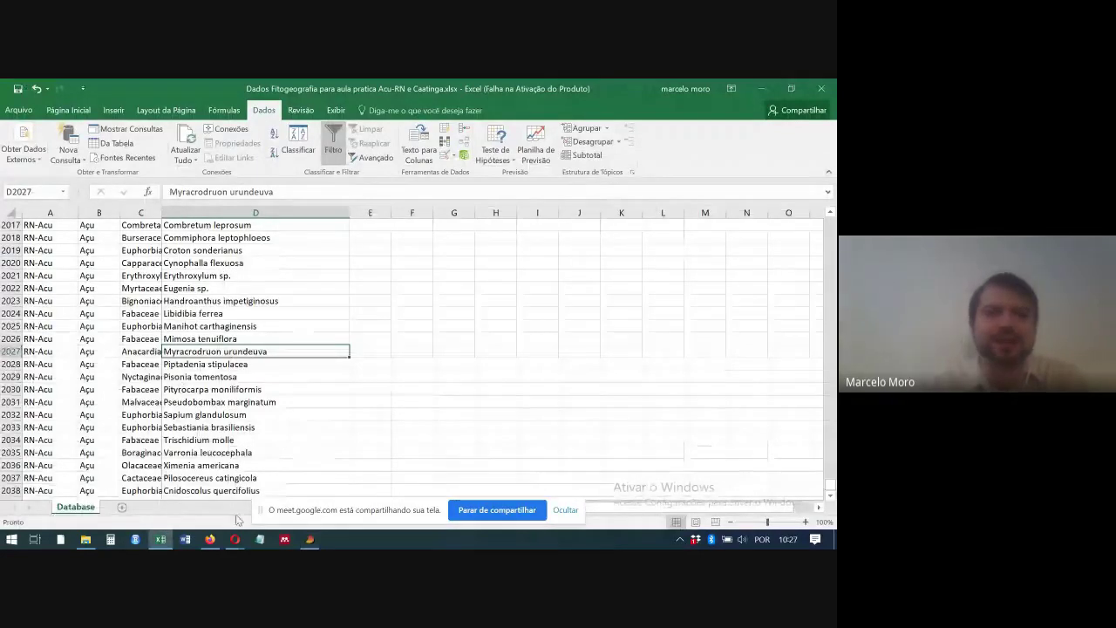
{"action": "left_click", "coordinate": [831, 213]}
{"action": "scroll", "coordinate": [831, 213], "scroll_direction": "up", "scroll_amount": 2}
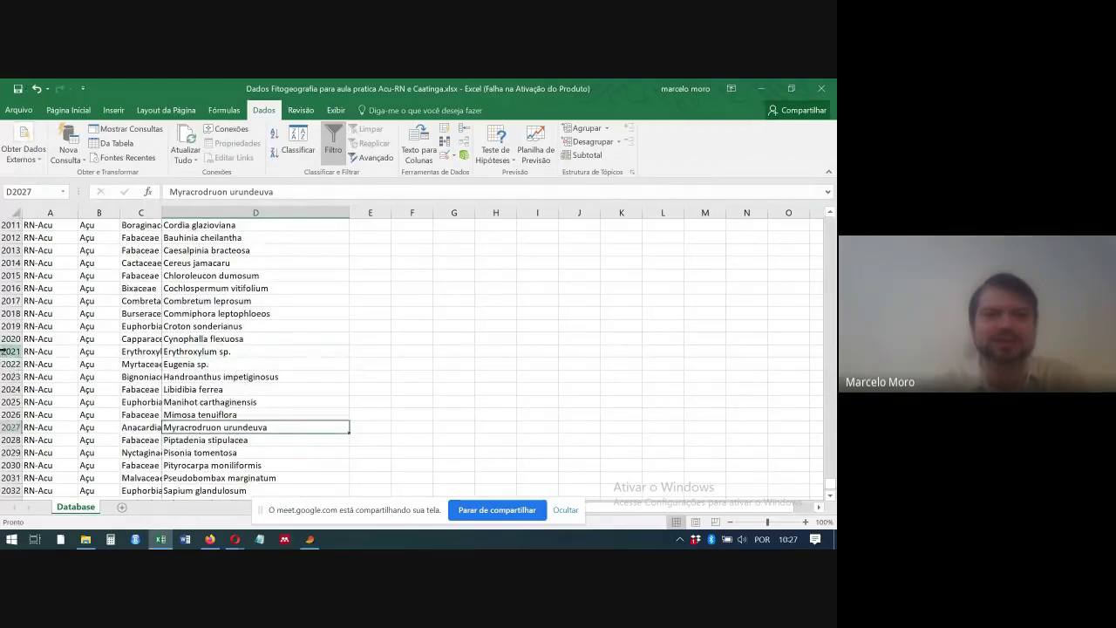
{"action": "left_click_drag", "start_coordinate": [9, 351], "coordinate": [4, 364]}
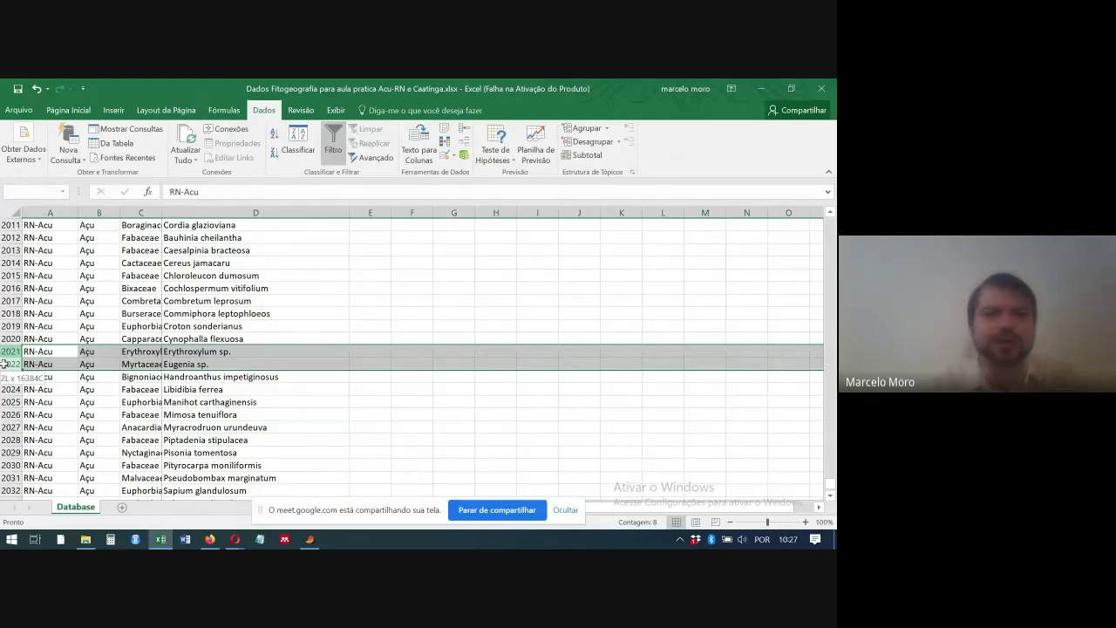
{"action": "left_click", "coordinate": [231, 351]}
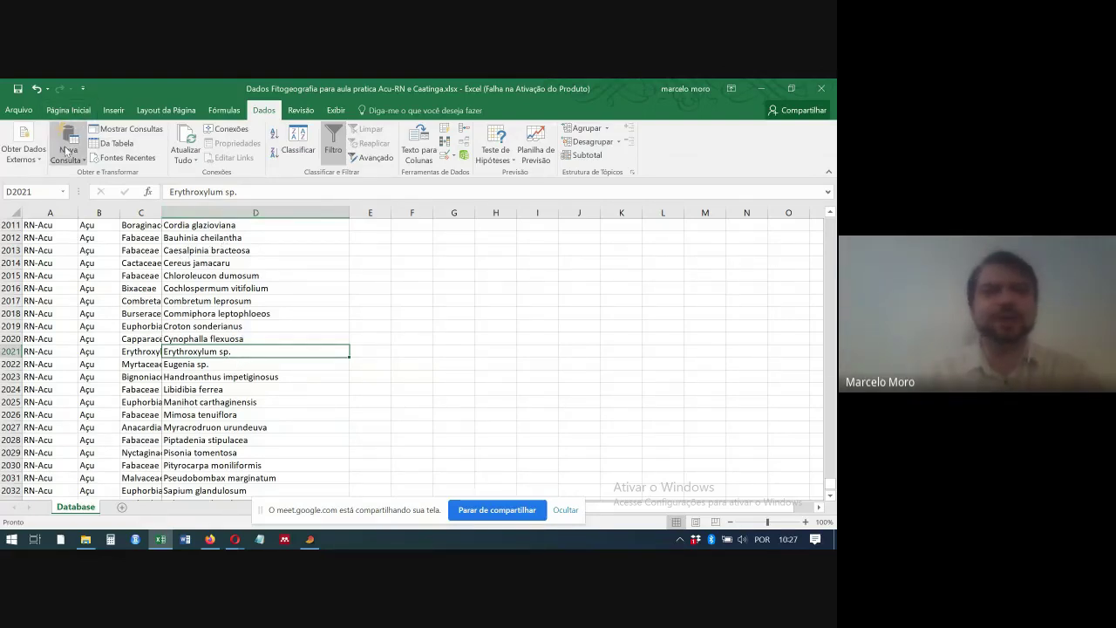
Create a pivot table from the Database records on a new worksheet, with Genus species as its row field
{"action": "left_click", "coordinate": [63, 112]}
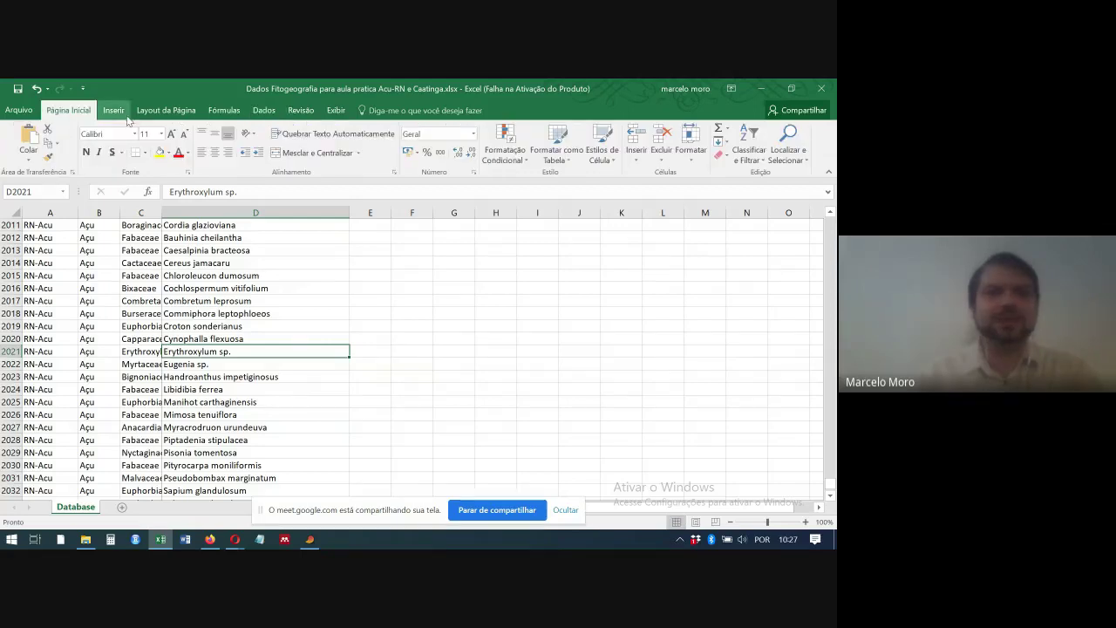
{"action": "left_click", "coordinate": [226, 290]}
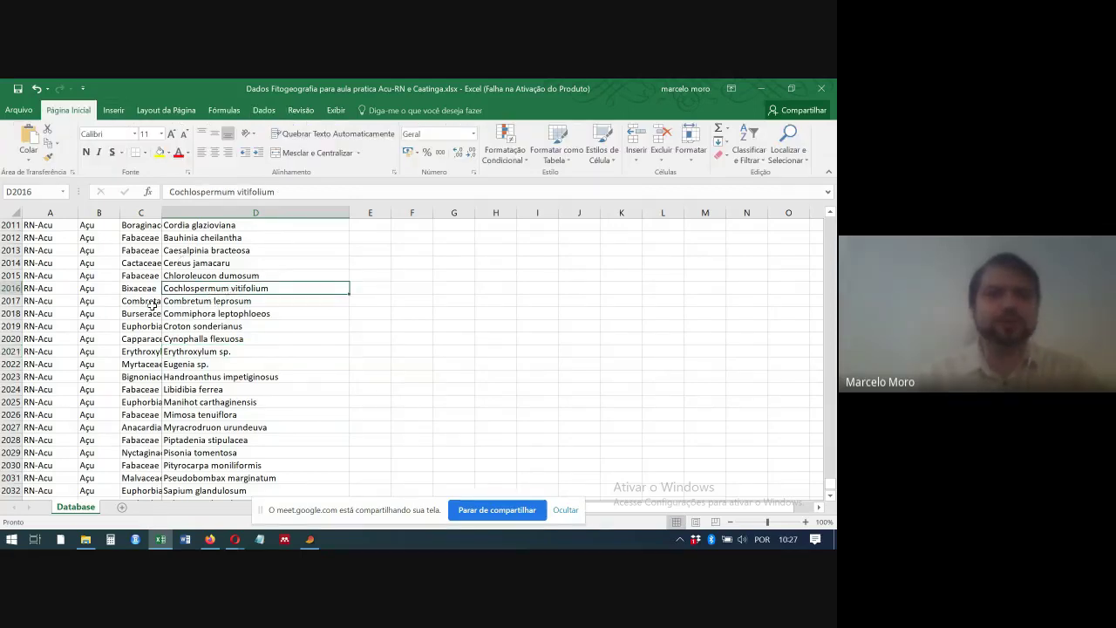
{"action": "left_click", "coordinate": [114, 111]}
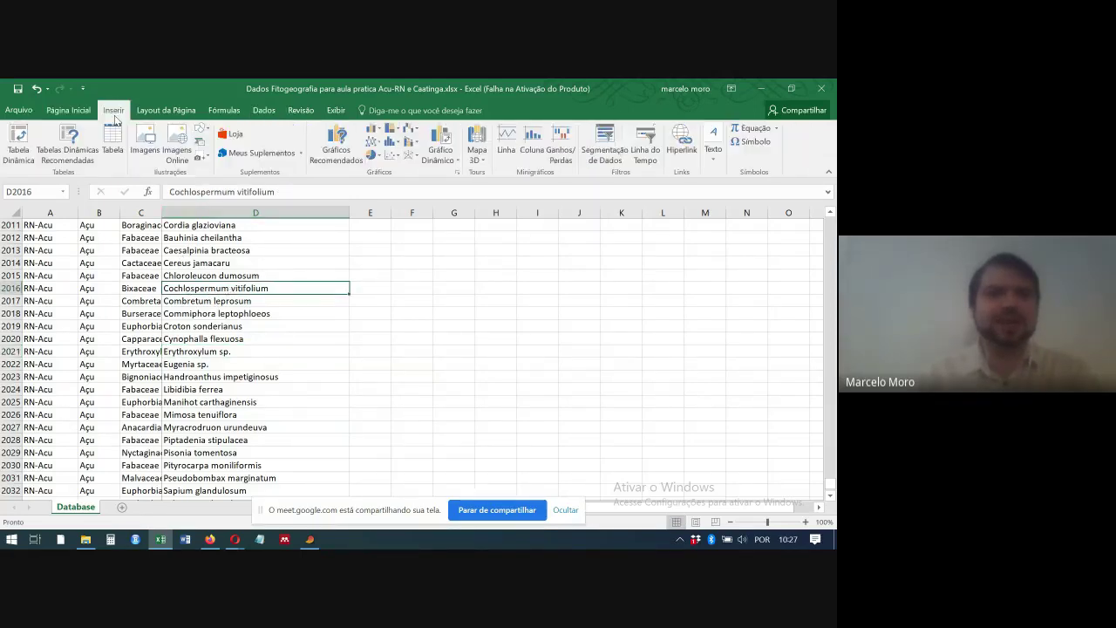
{"action": "left_click", "coordinate": [19, 144]}
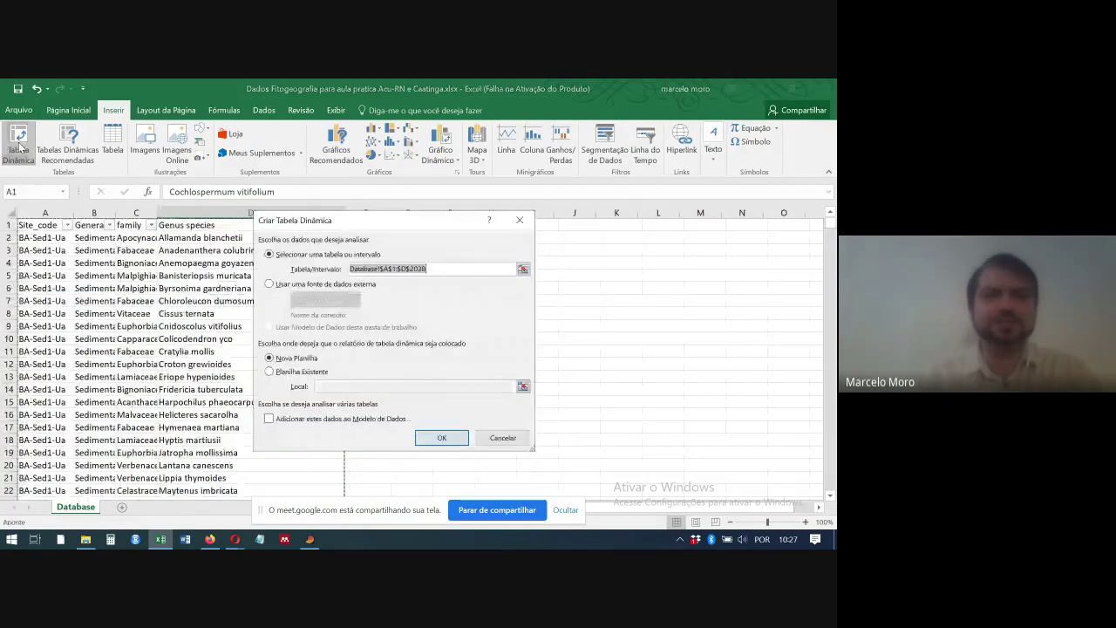
{"action": "left_click", "coordinate": [440, 438]}
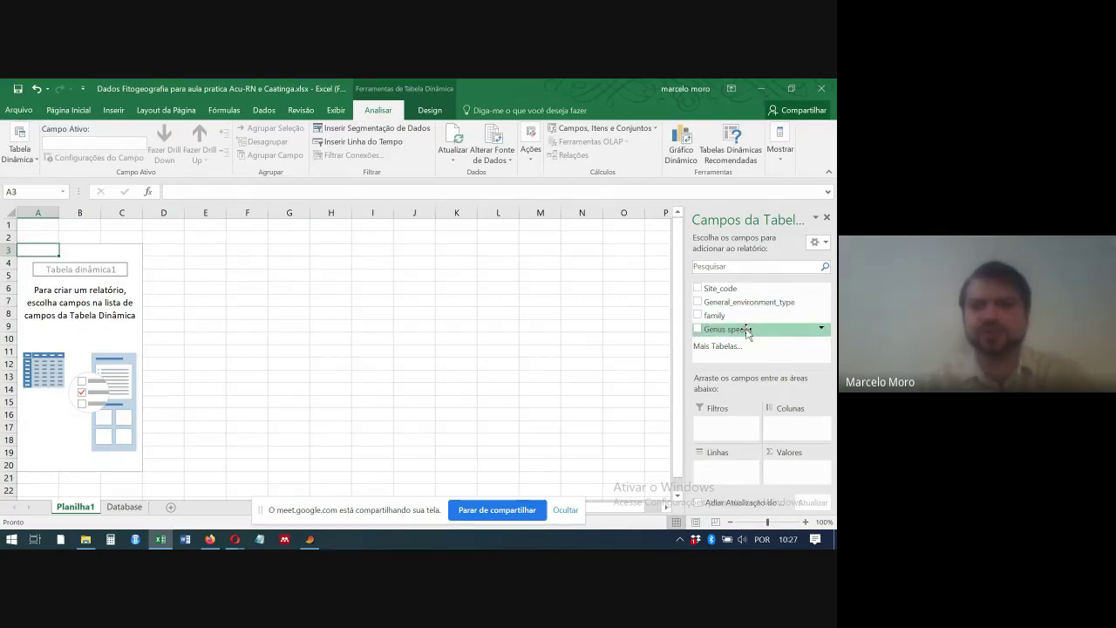
{"action": "left_click_drag", "start_coordinate": [738, 337], "coordinate": [743, 467]}
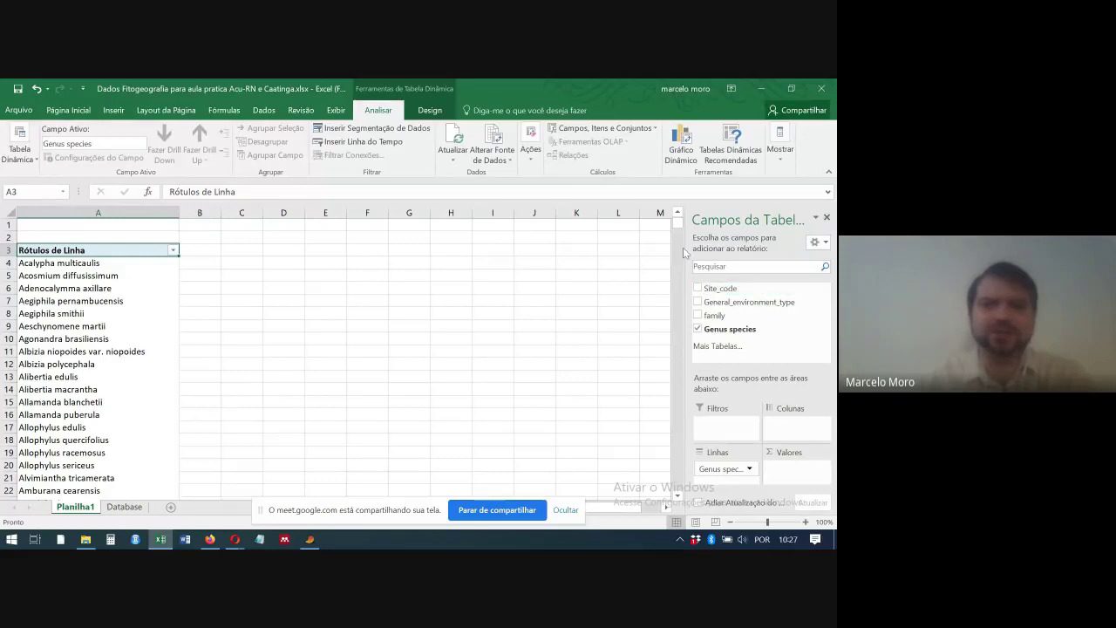
Find Eugenia sp. in the pivot table's species list and highlight its row
{"action": "left_click_drag", "start_coordinate": [679, 229], "coordinate": [674, 232]}
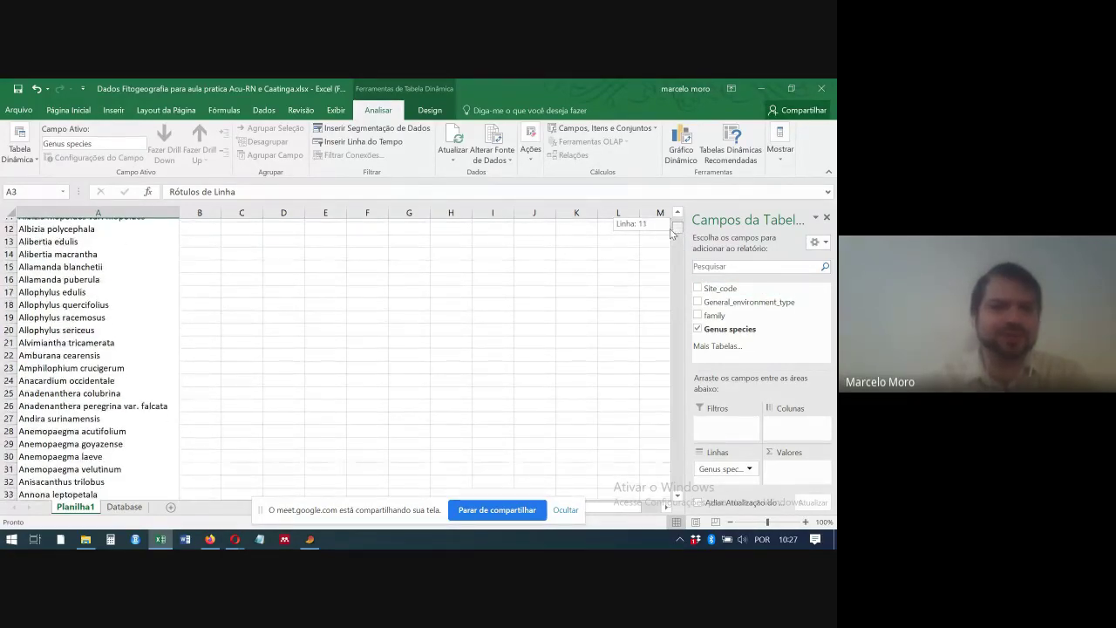
{"action": "left_click_drag", "start_coordinate": [670, 232], "coordinate": [663, 241]}
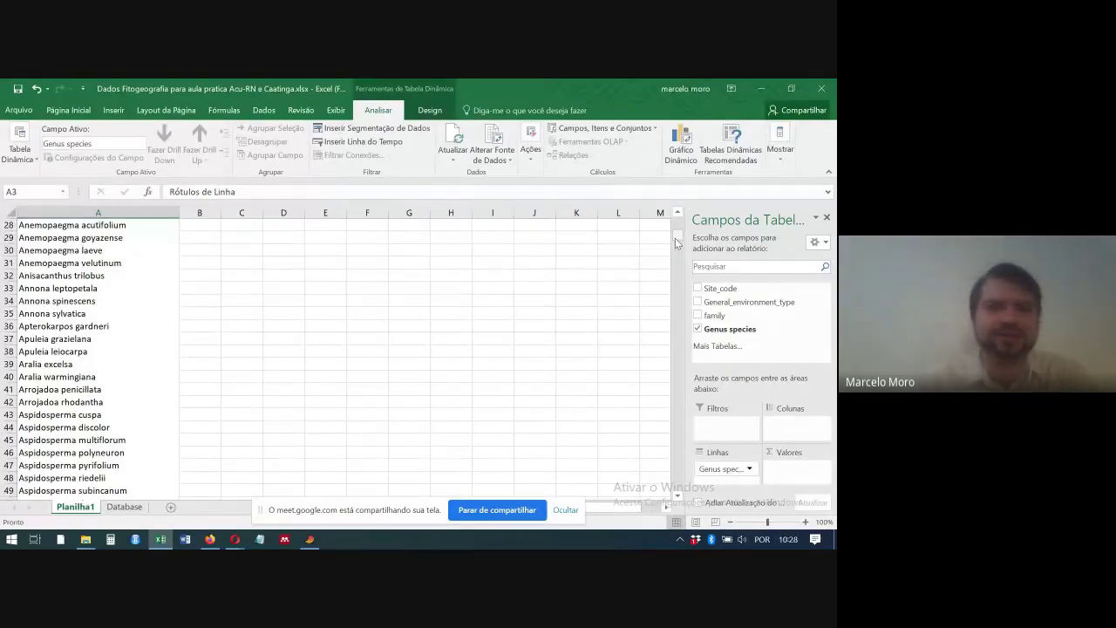
{"action": "left_click_drag", "start_coordinate": [676, 235], "coordinate": [661, 333]}
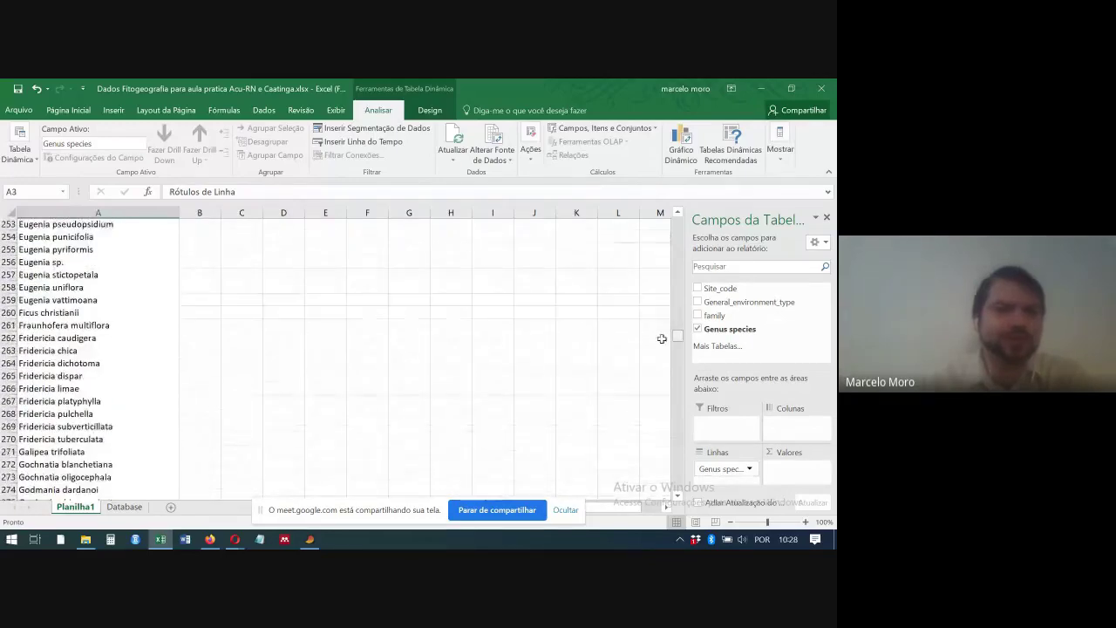
{"action": "left_click", "coordinate": [120, 263]}
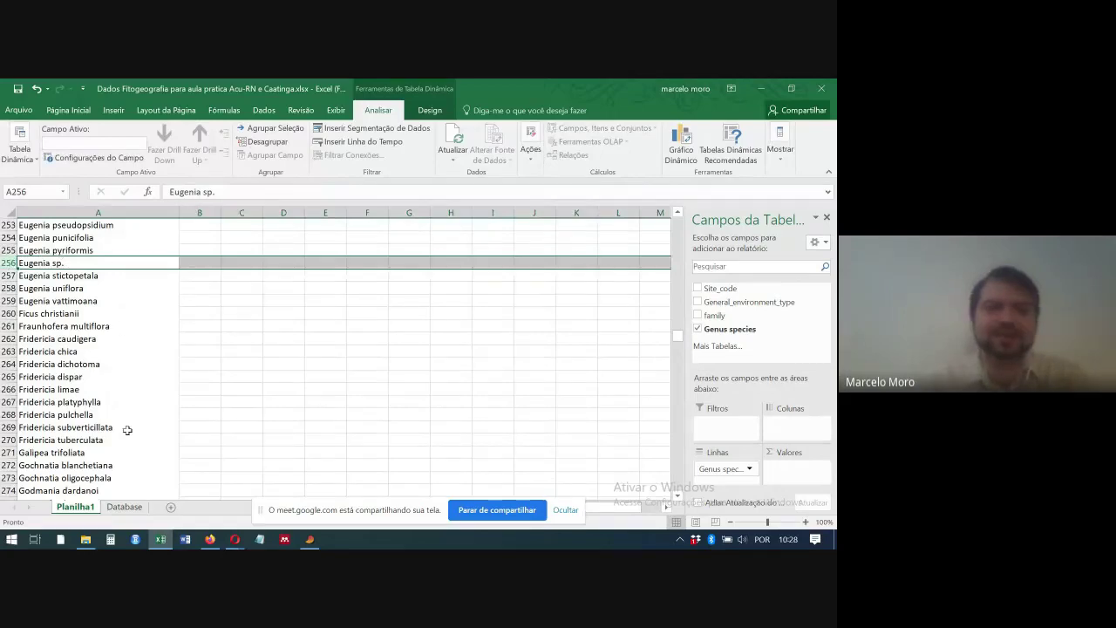
Delete the RN-Acu rows for Eugenia sp. and Erythroxylum sp. from the Database sheet
{"action": "left_click", "coordinate": [123, 505]}
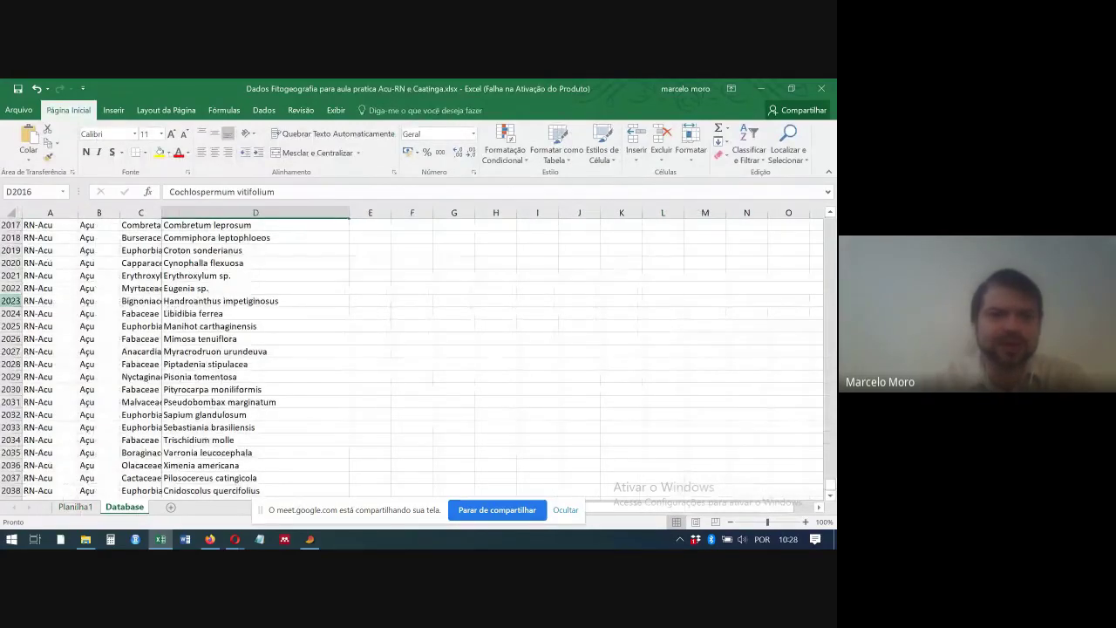
{"action": "left_click", "coordinate": [3, 288]}
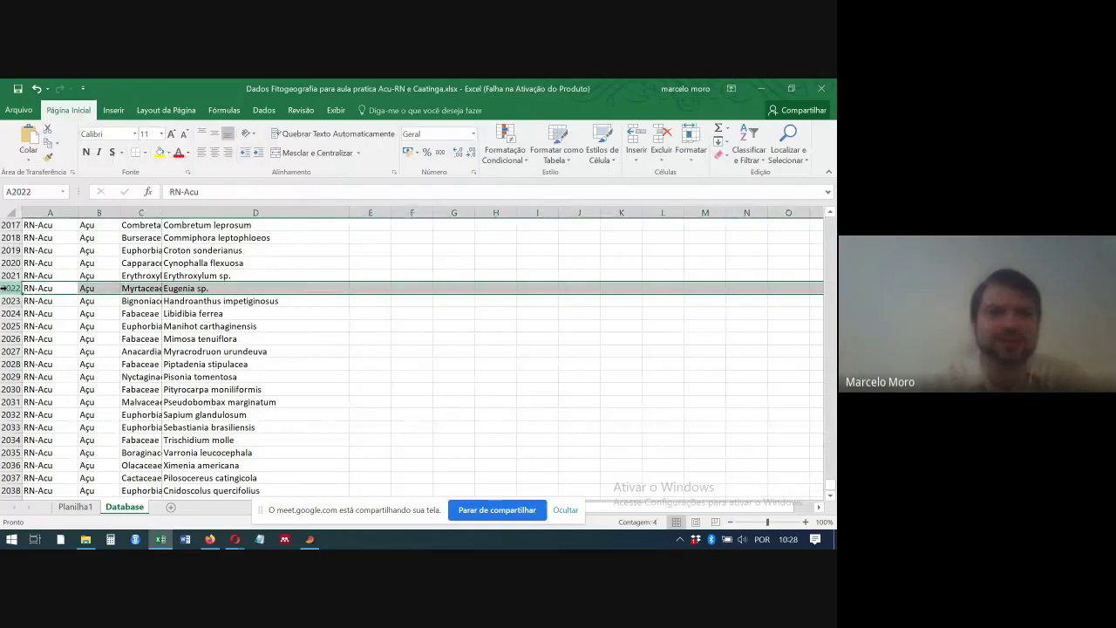
{"action": "right_click", "coordinate": [3, 287]}
{"action": "key", "text": "Escape"}
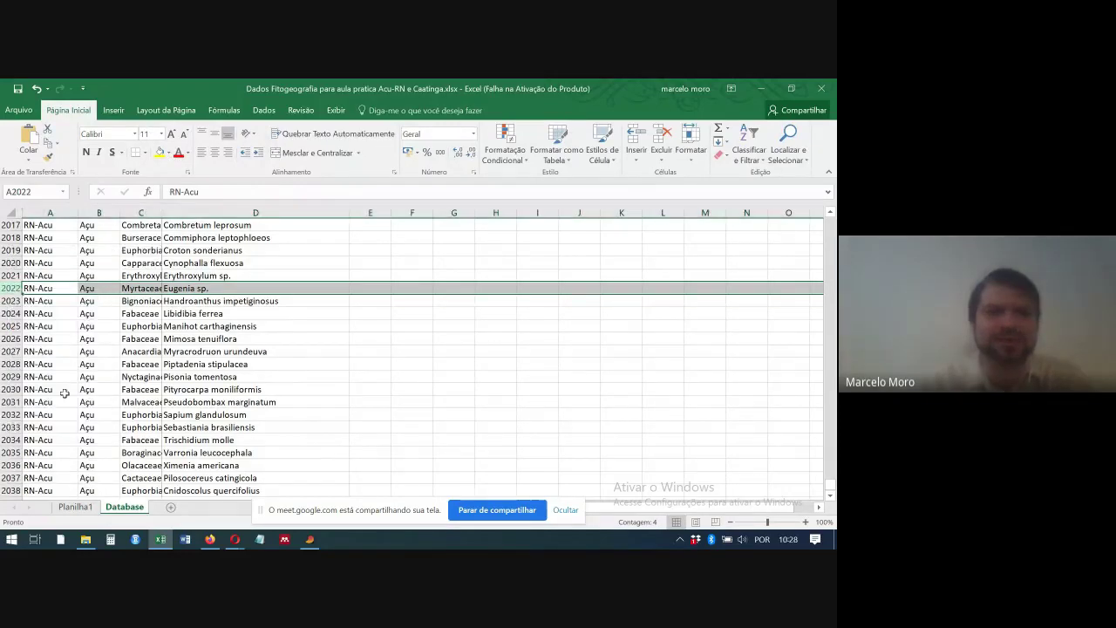
{"action": "right_click", "coordinate": [11, 274]}
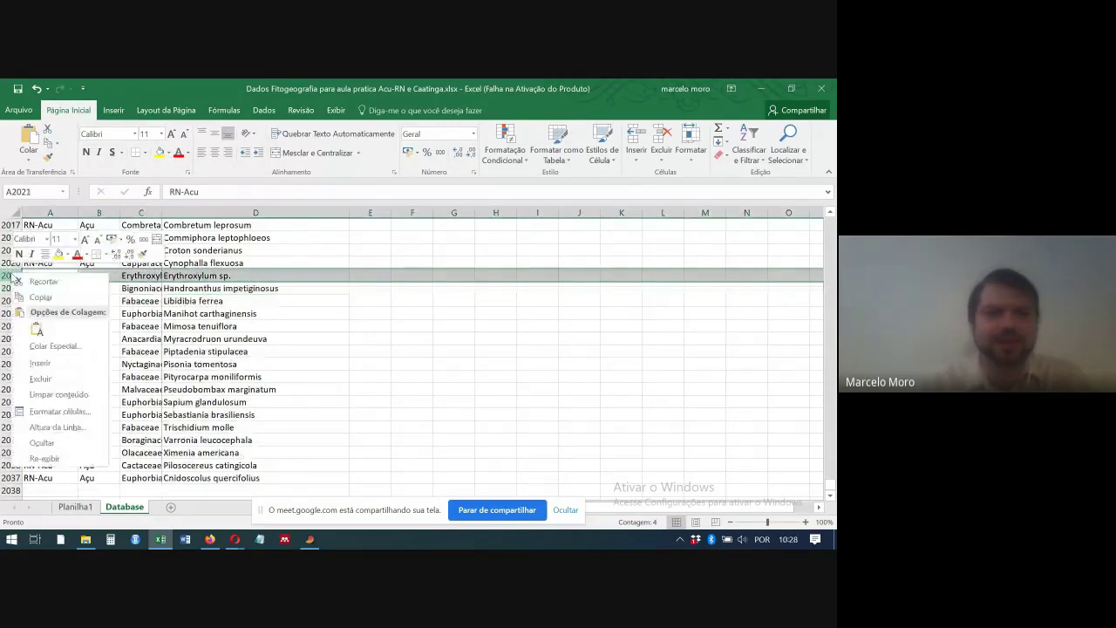
{"action": "left_click", "coordinate": [57, 380]}
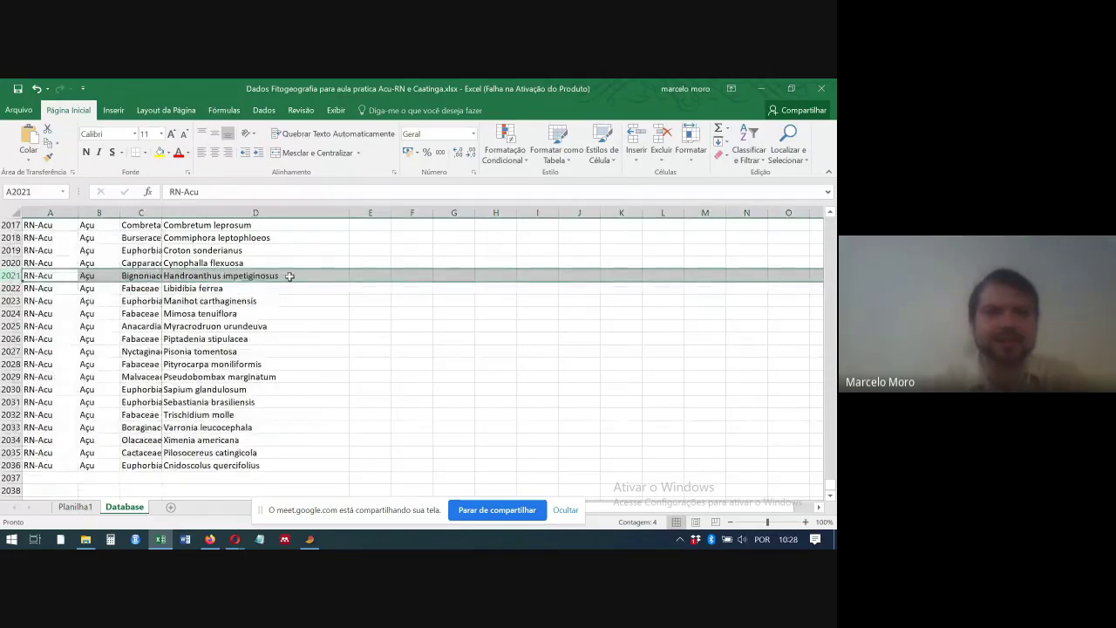
Refresh the species pivot table on Planilha1 and check the Eugenia entries in its list
{"action": "left_click", "coordinate": [75, 508]}
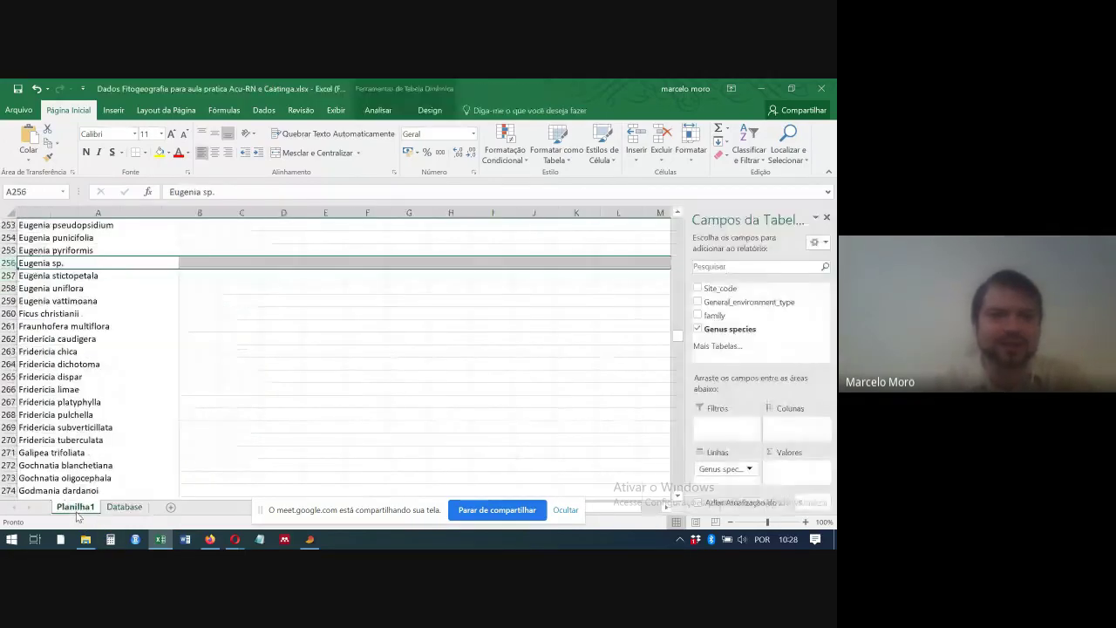
{"action": "right_click", "coordinate": [73, 276]}
{"action": "left_click", "coordinate": [110, 319]}
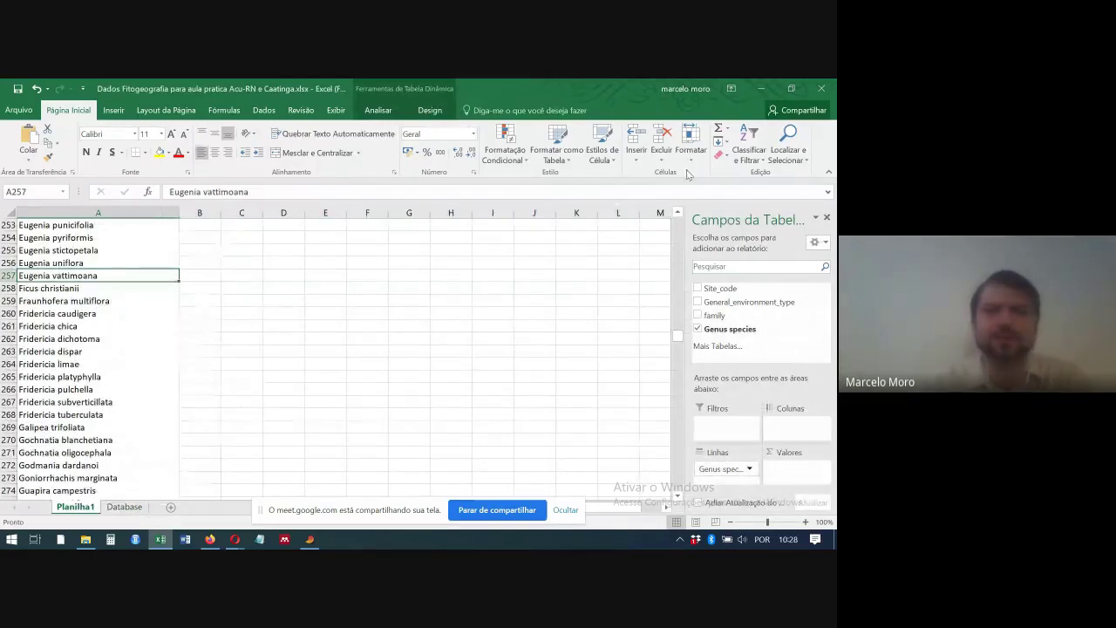
{"action": "left_click", "coordinate": [679, 213]}
{"action": "left_click", "coordinate": [678, 213]}
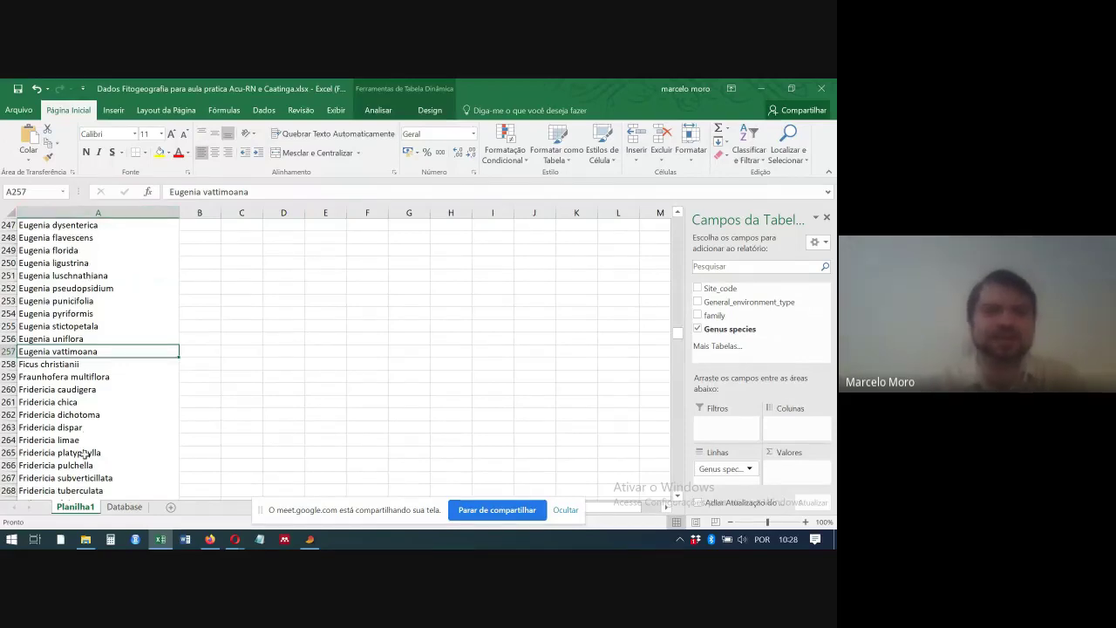
Create another pivot table from the Database records on a new worksheet
{"action": "left_click", "coordinate": [123, 507]}
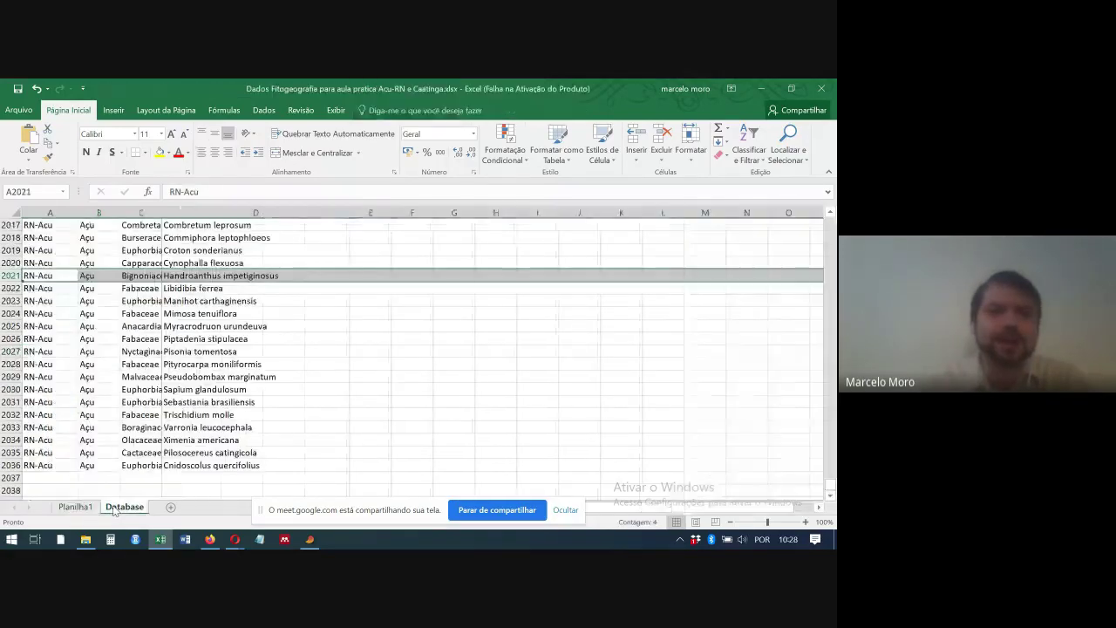
{"action": "left_click", "coordinate": [240, 300]}
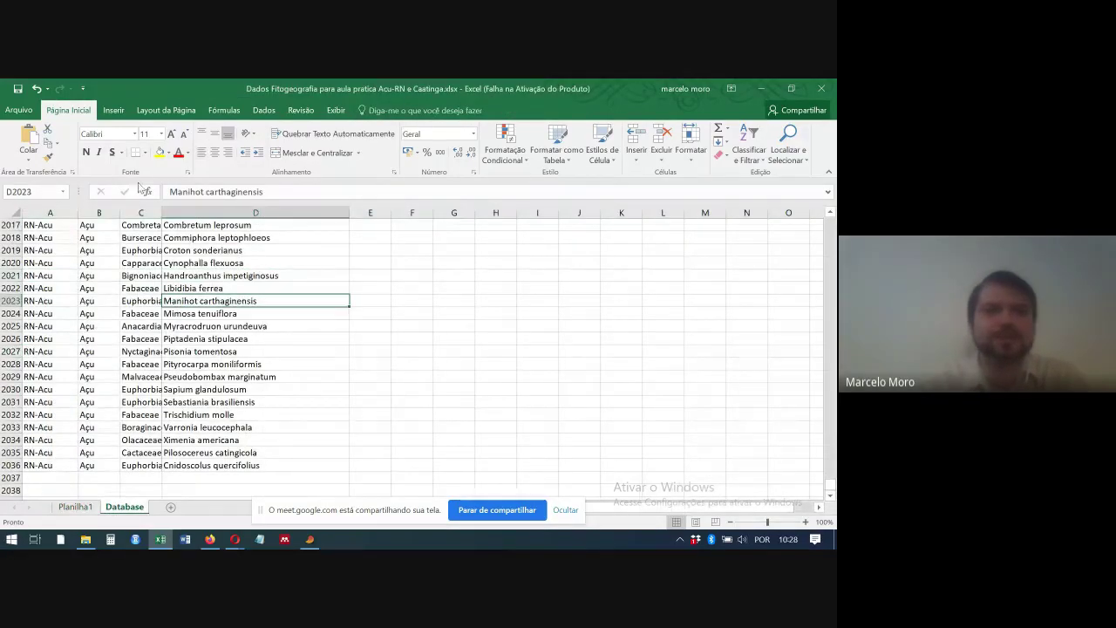
{"action": "left_click", "coordinate": [117, 109]}
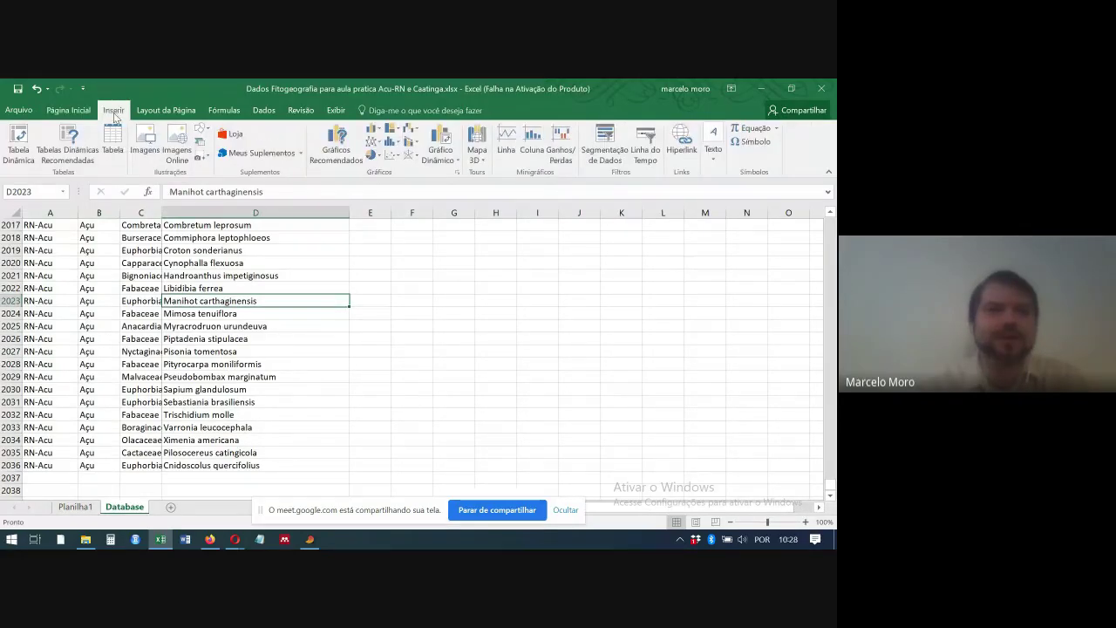
{"action": "left_click", "coordinate": [22, 133]}
{"action": "key", "text": "Return"}
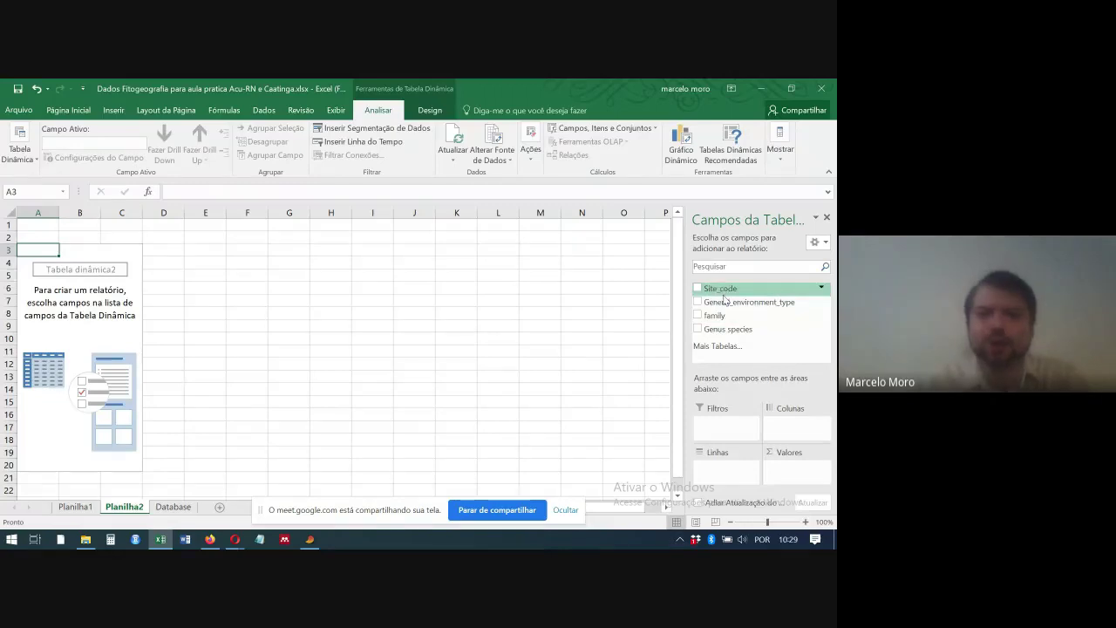
Lay out the new pivot table with Site_code as rows, Genus species as columns and the count of Genus species as values
{"action": "left_click_drag", "start_coordinate": [722, 290], "coordinate": [745, 471]}
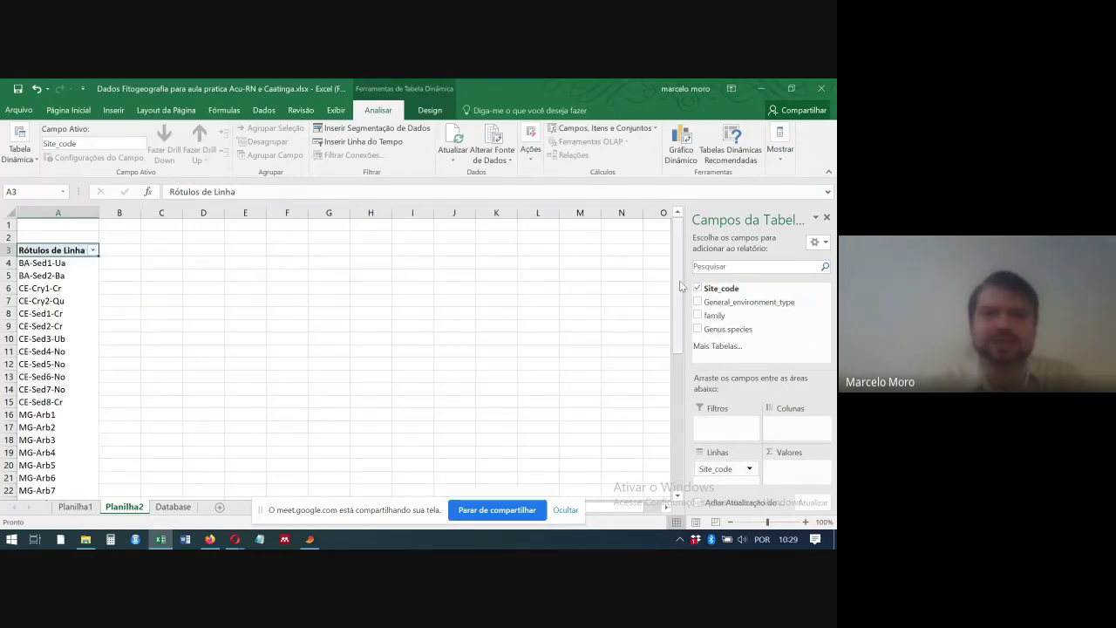
{"action": "mouse_move", "coordinate": [678, 279]}
{"action": "left_mouse_down"}
{"action": "mouse_move", "coordinate": [680, 367]}
{"action": "mouse_move", "coordinate": [679, 277]}
{"action": "left_mouse_up"}
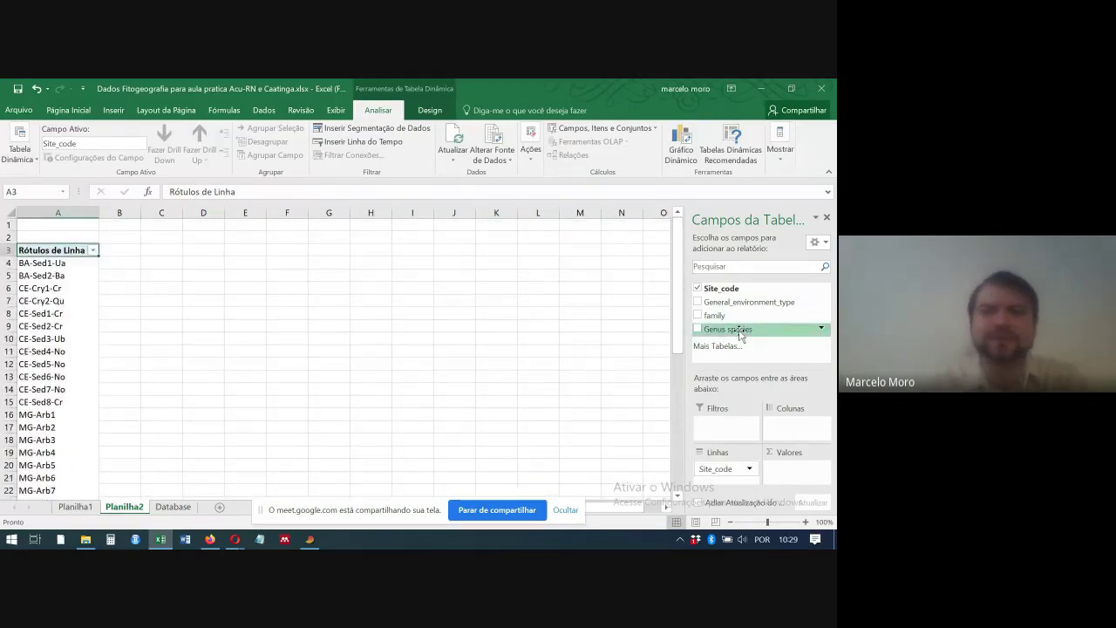
{"action": "left_click_drag", "start_coordinate": [740, 335], "coordinate": [791, 430]}
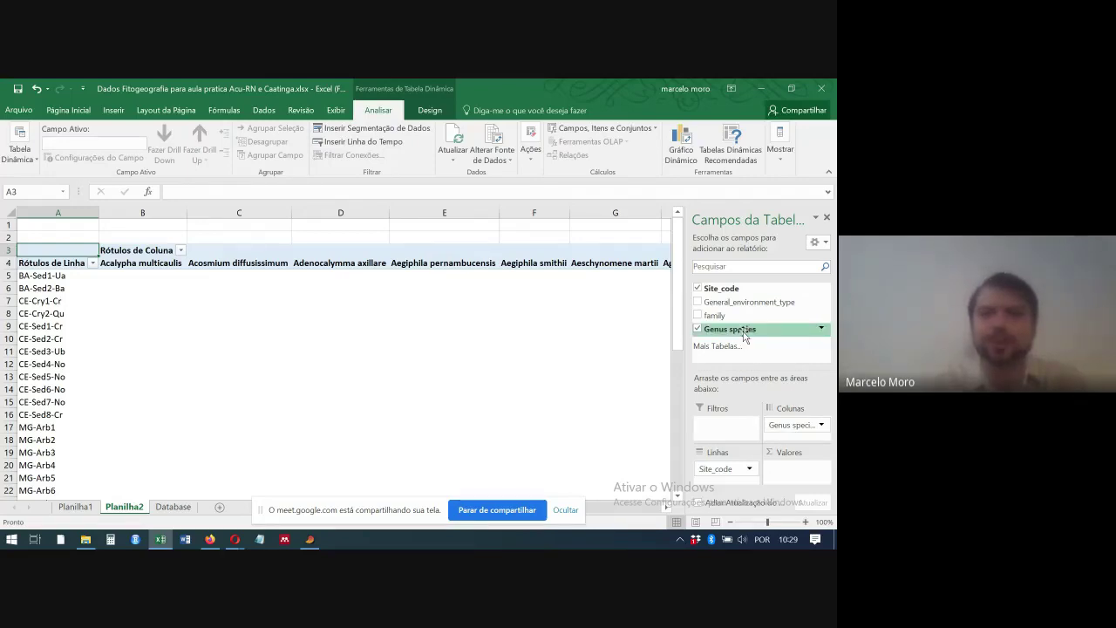
{"action": "left_click_drag", "start_coordinate": [744, 330], "coordinate": [797, 472]}
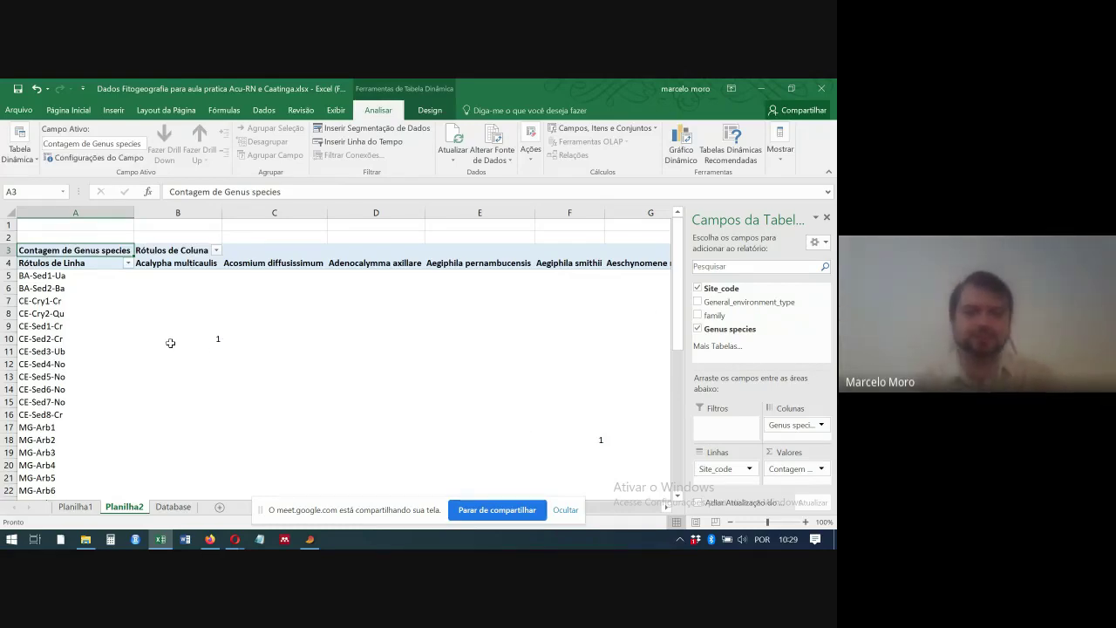
{"action": "mouse_move", "coordinate": [170, 343]}
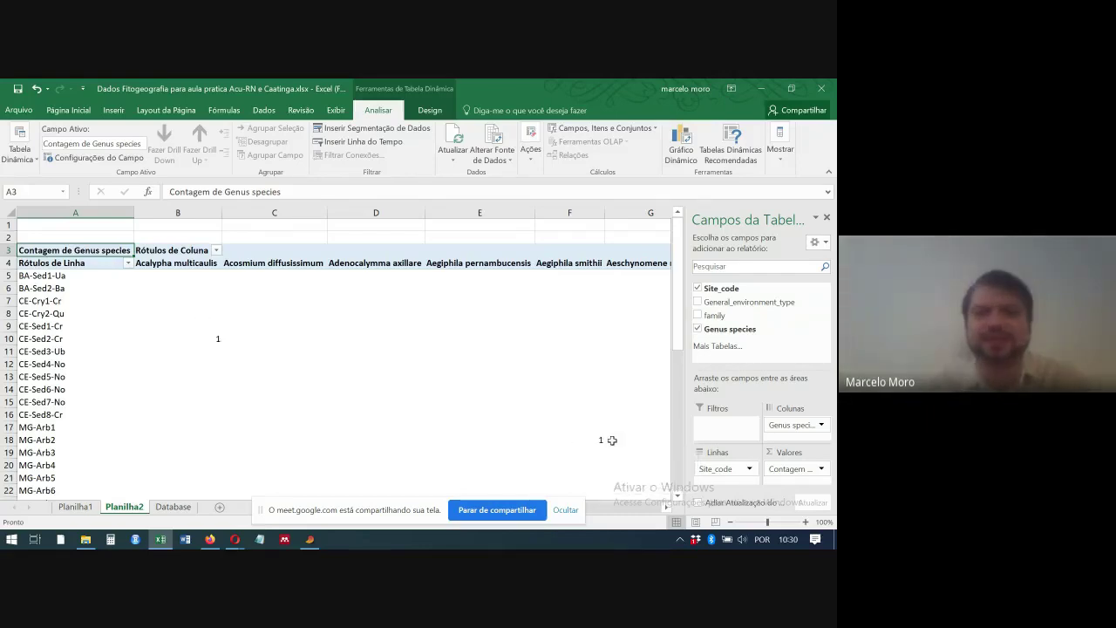
{"action": "mouse_move", "coordinate": [597, 435]}
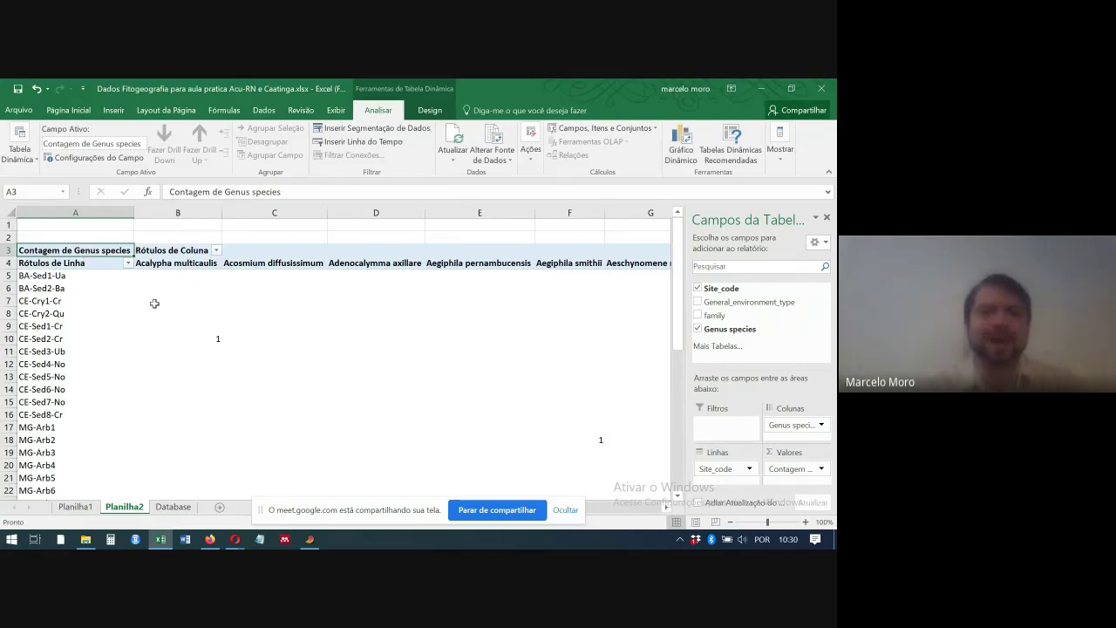
Try to clear cells B8, D8 and E6 inside the site-by-species pivot table
{"action": "left_click", "coordinate": [191, 313]}
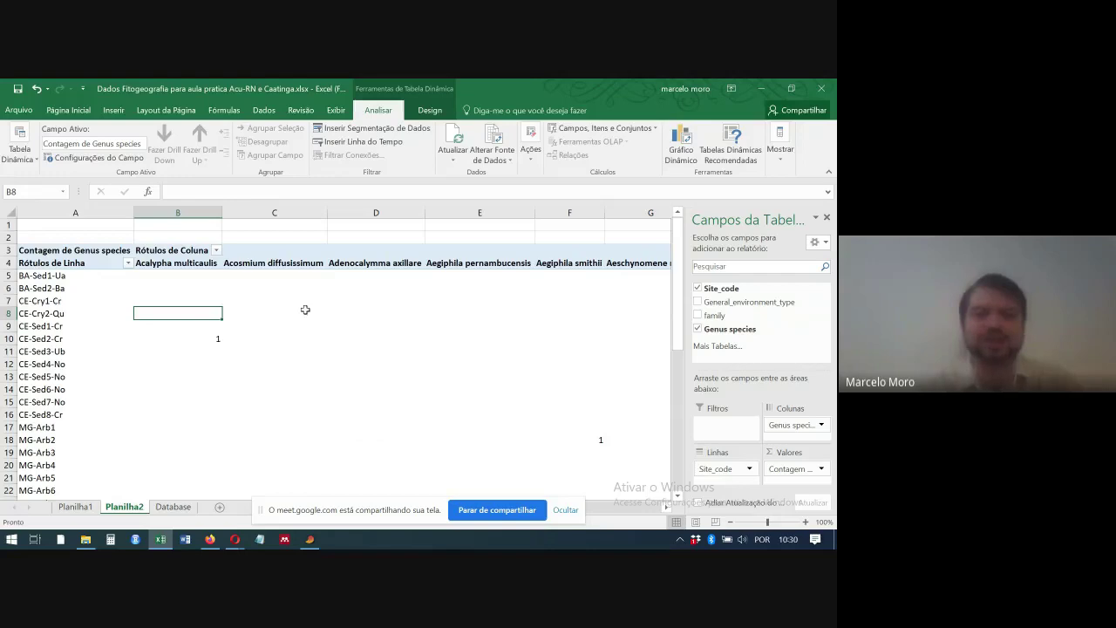
{"action": "key", "text": "Delete"}
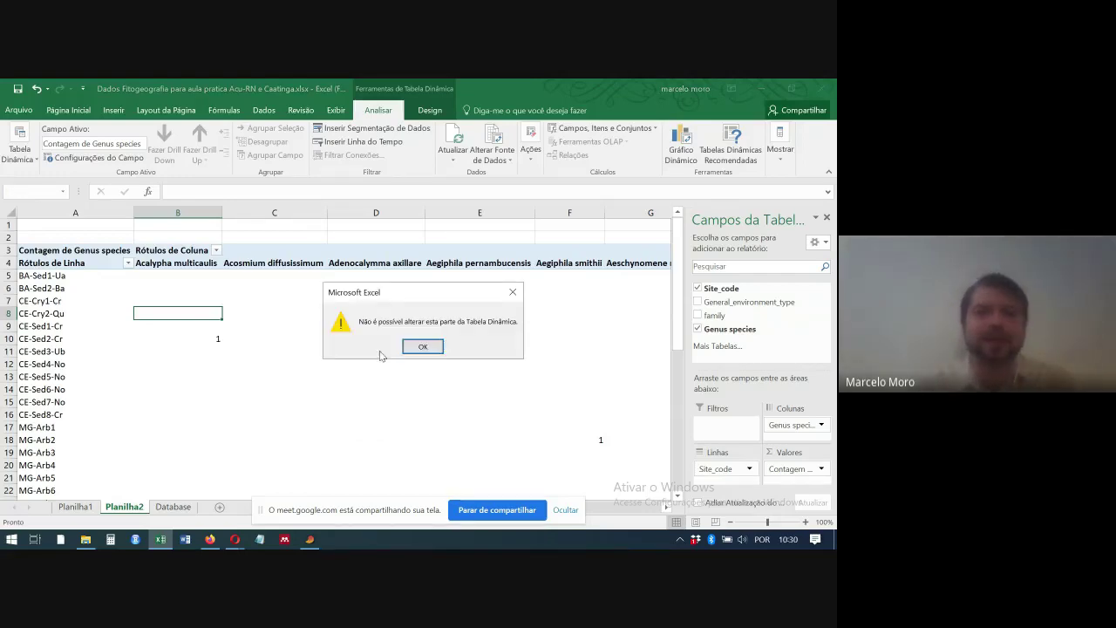
{"action": "left_click", "coordinate": [422, 350]}
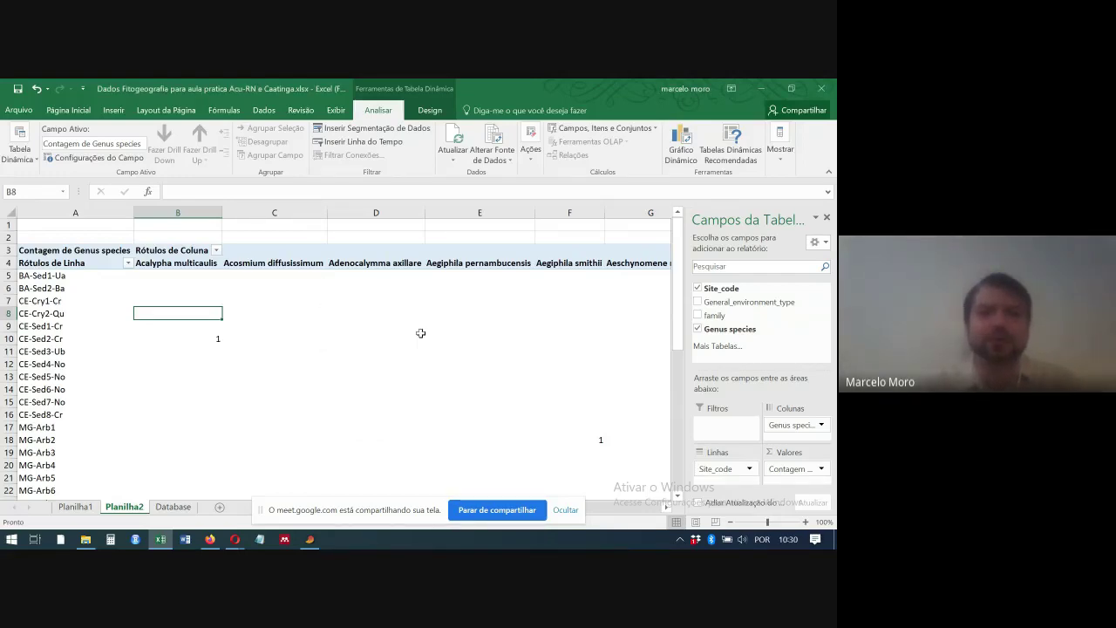
{"action": "left_click", "coordinate": [422, 312]}
{"action": "key", "text": "Delete"}
{"action": "left_click", "coordinate": [423, 347]}
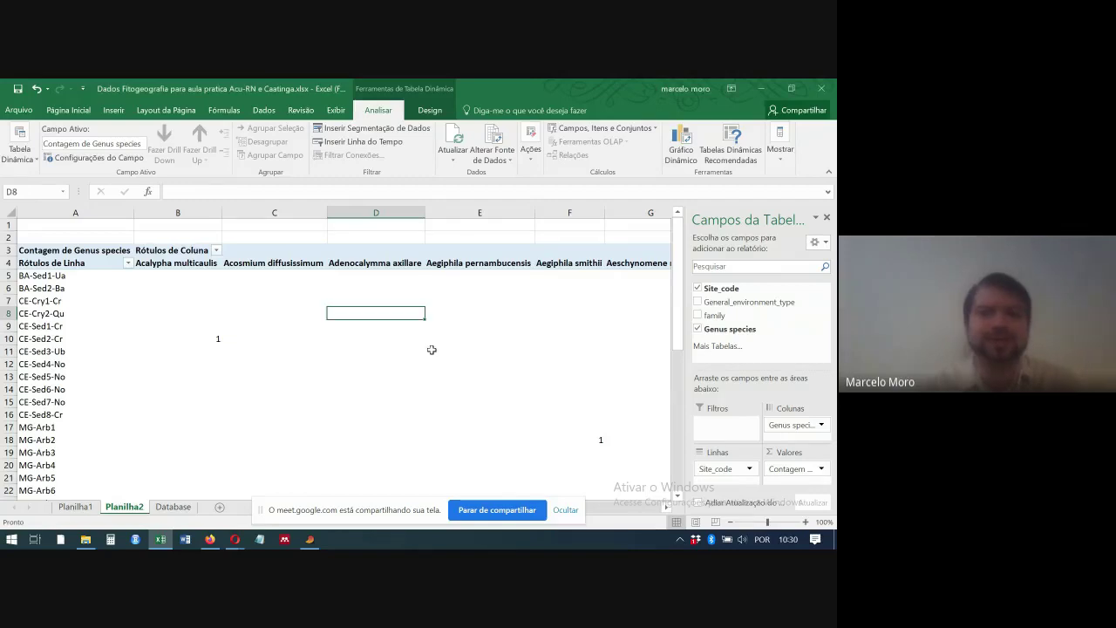
{"action": "left_click", "coordinate": [430, 291]}
{"action": "key", "text": "Delete"}
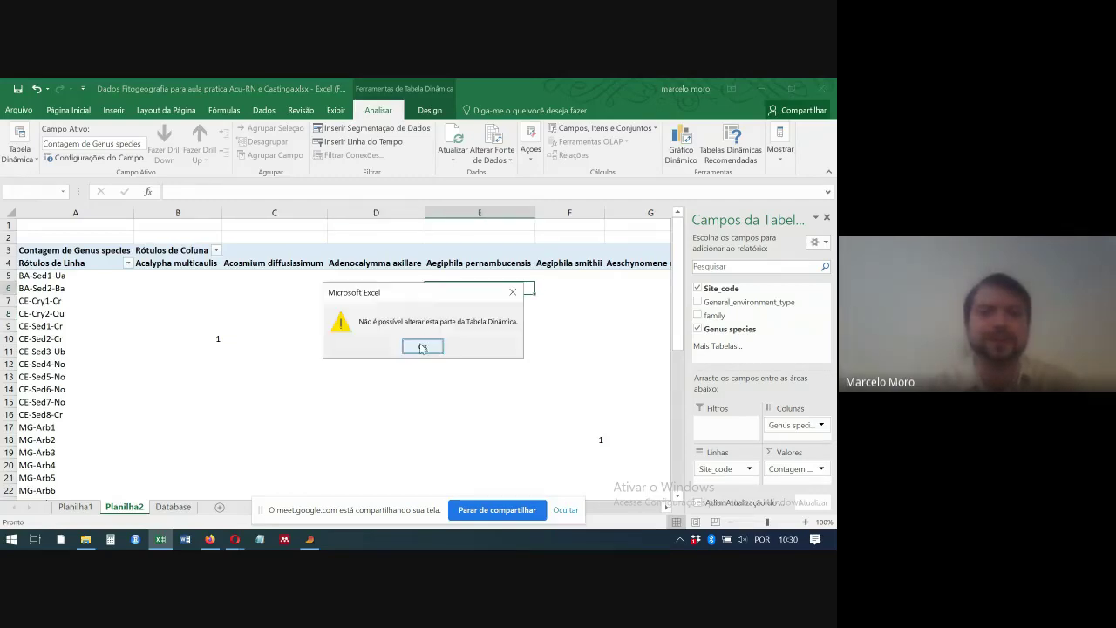
{"action": "left_click", "coordinate": [420, 344]}
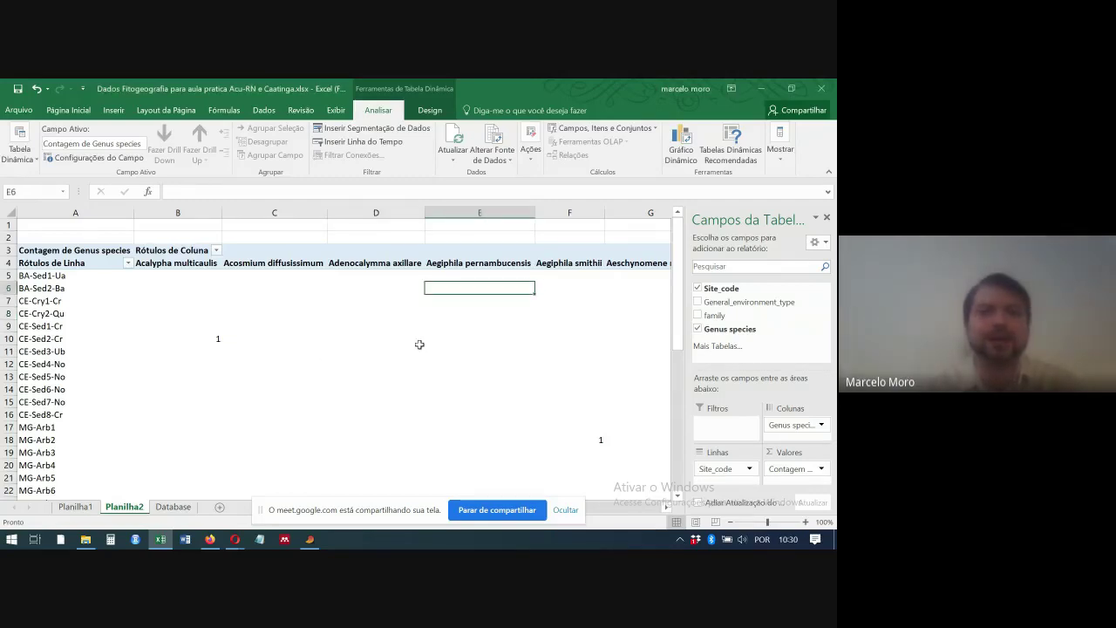
Copy the entire Planilha2 sheet and add a new worksheet named Matriz
{"action": "left_click", "coordinate": [11, 211]}
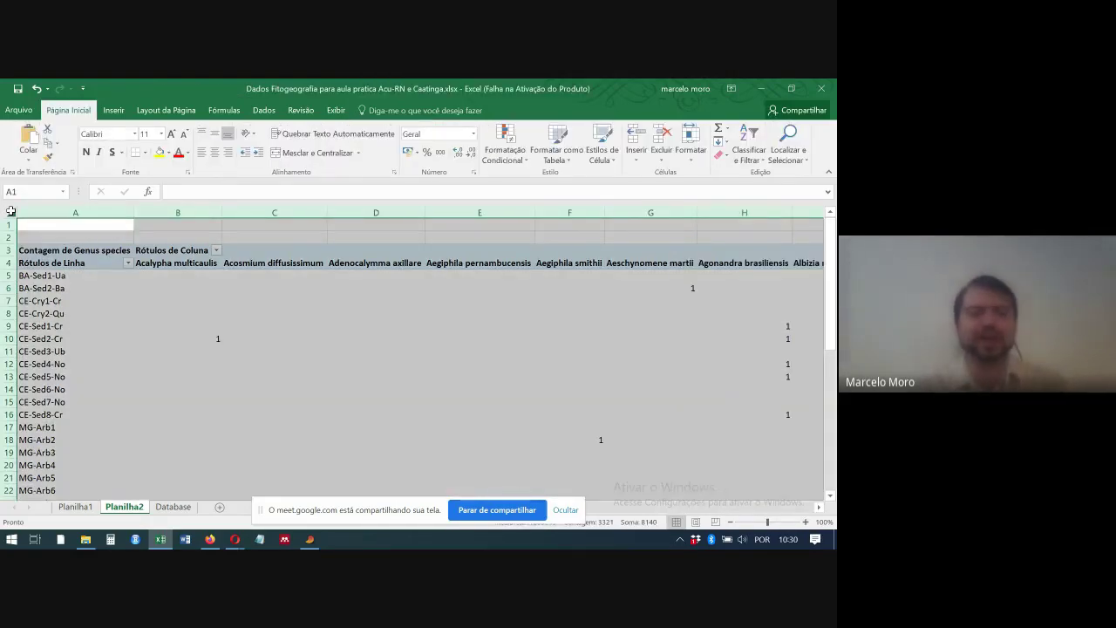
{"action": "key", "text": "ctrl+c"}
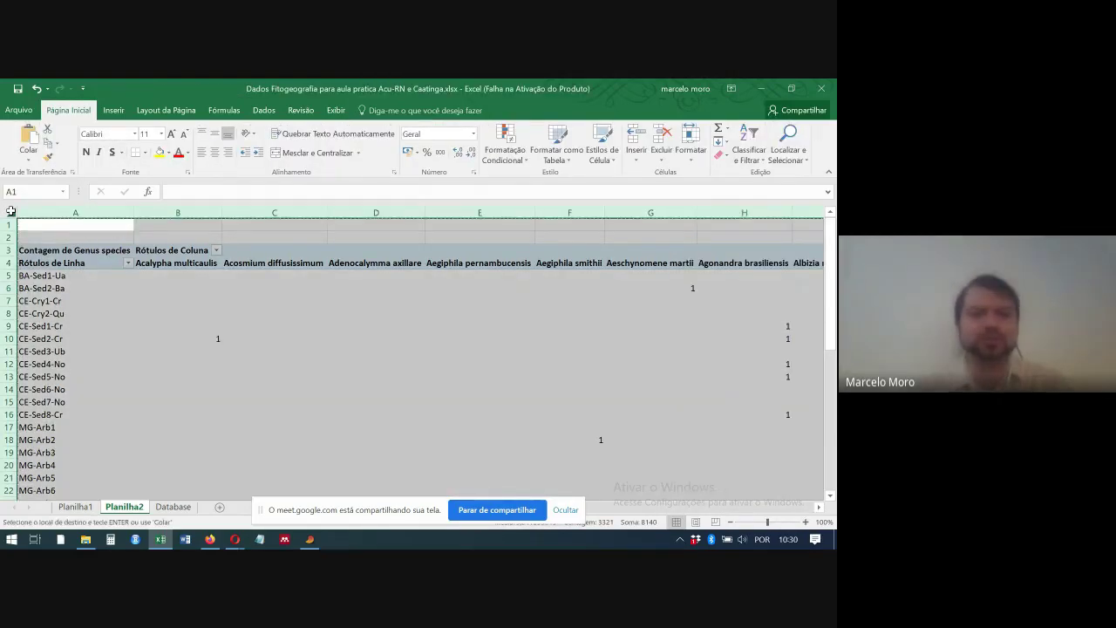
{"action": "left_click", "coordinate": [222, 509]}
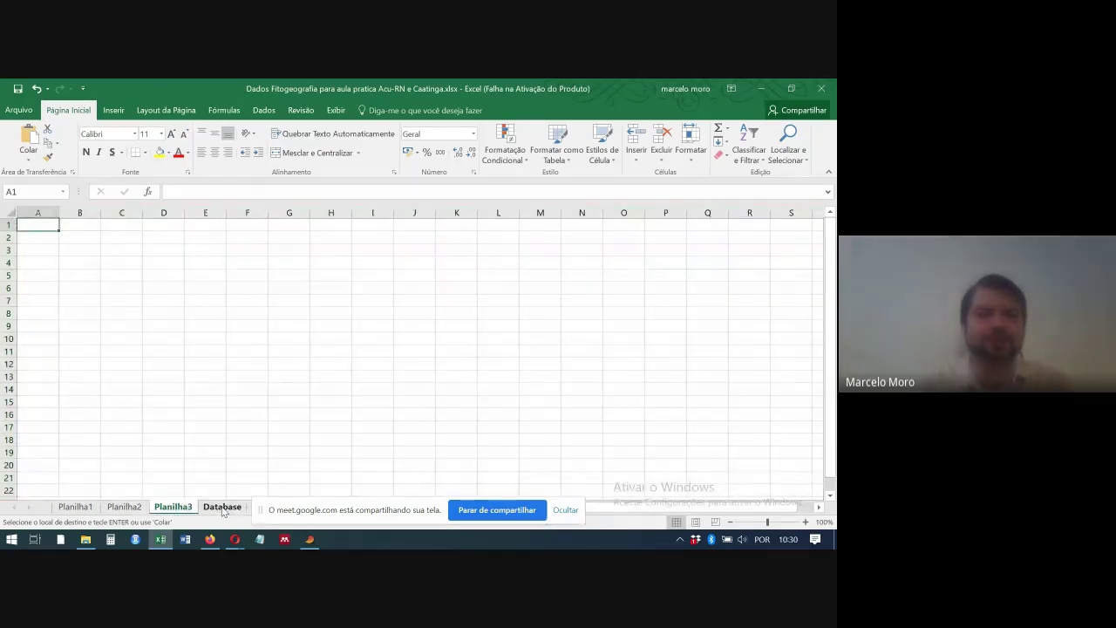
{"action": "double_click", "coordinate": [183, 507]}
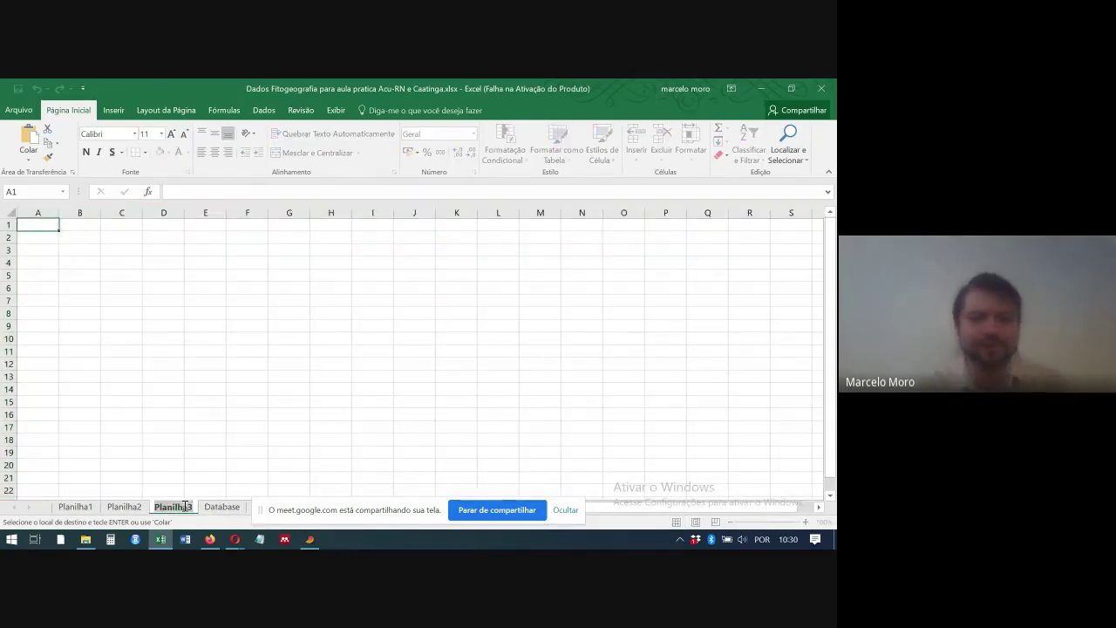
{"action": "type", "text": "Matriz"}
{"action": "key", "text": "Return"}
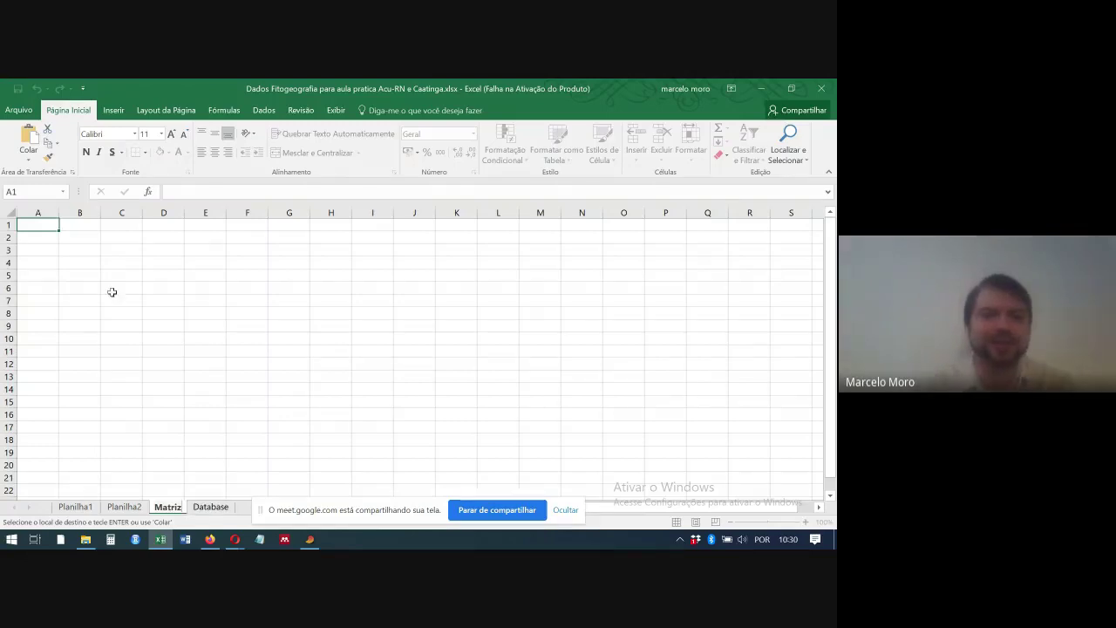
Copy the whole pivot sheet Planilha2 again and return to the empty Matriz sheet
{"action": "left_click", "coordinate": [215, 513]}
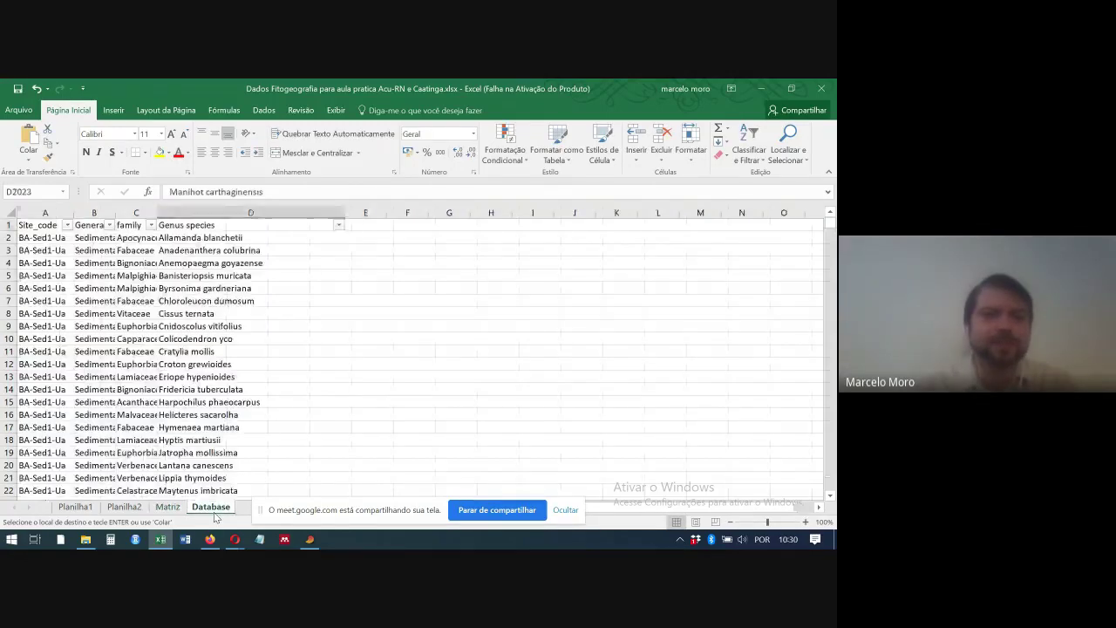
{"action": "key", "text": "ctrl+Page_Up"}
{"action": "key", "text": "ctrl+Page_Up"}
{"action": "key", "text": "ctrl+c"}
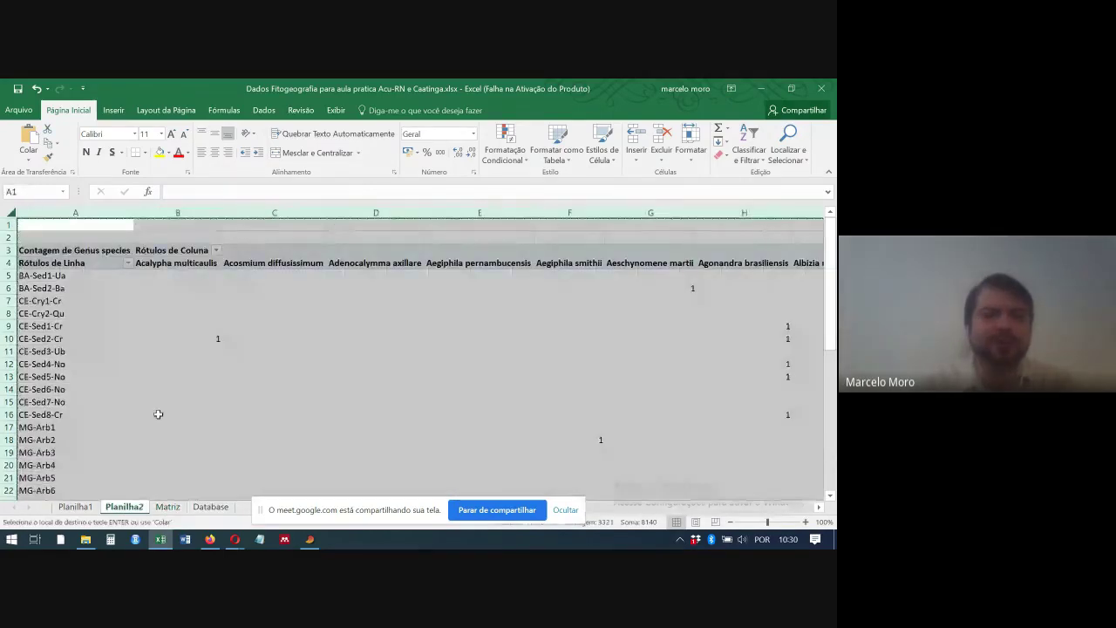
{"action": "left_click", "coordinate": [167, 507]}
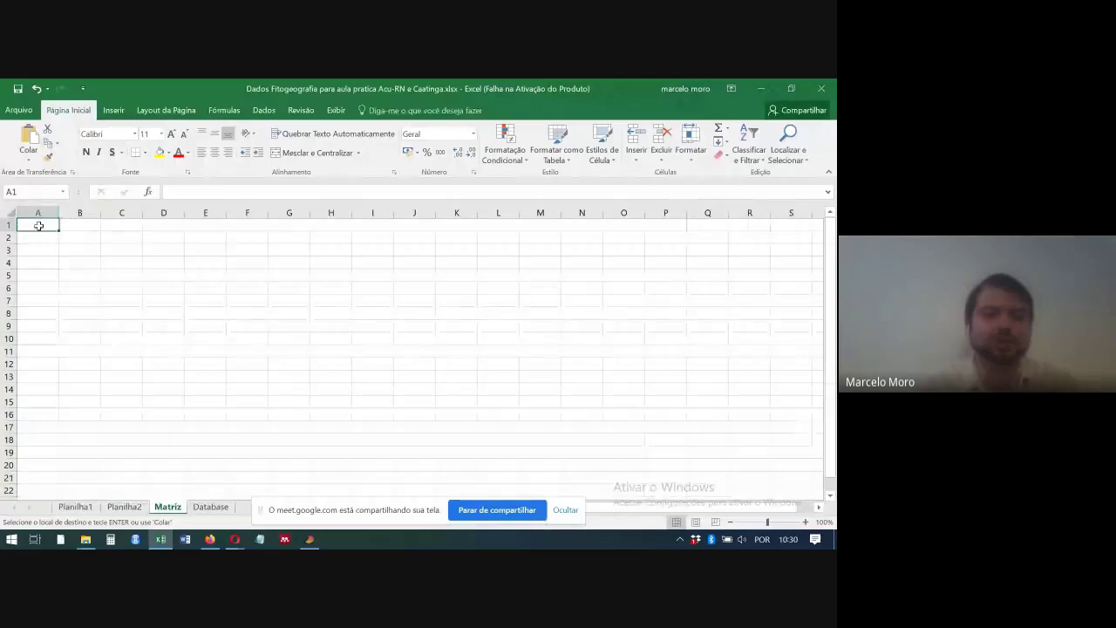
Try a regular paste of the pivot table into Matriz, test clearing cell B6, and undo the paste
{"action": "key", "text": "ctrl+v"}
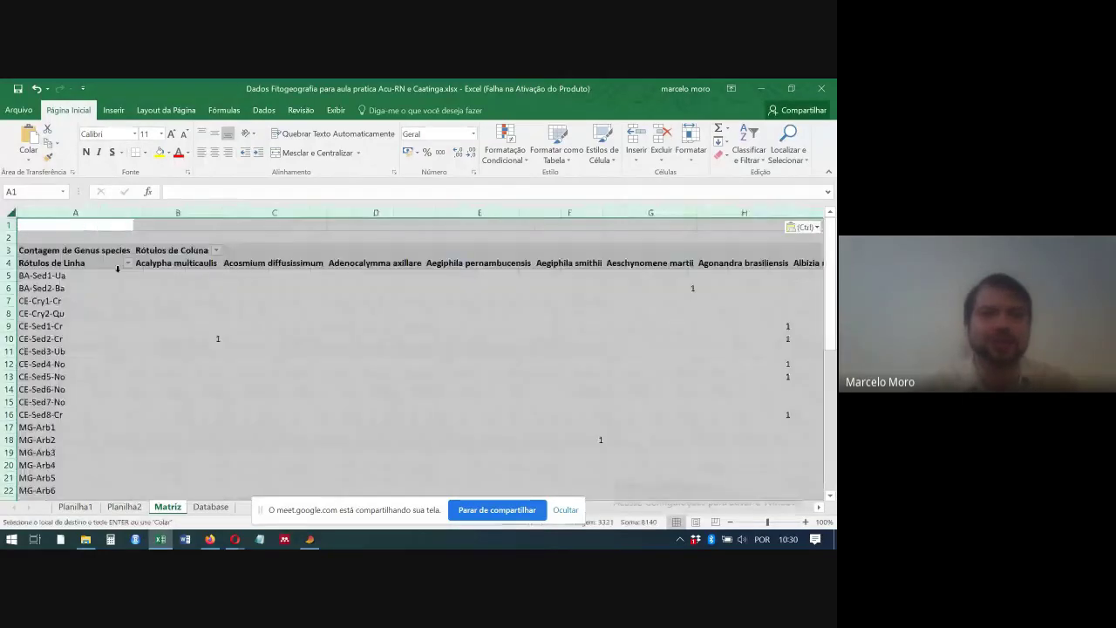
{"action": "left_click", "coordinate": [149, 286]}
{"action": "key", "text": "Delete"}
{"action": "left_click", "coordinate": [423, 346]}
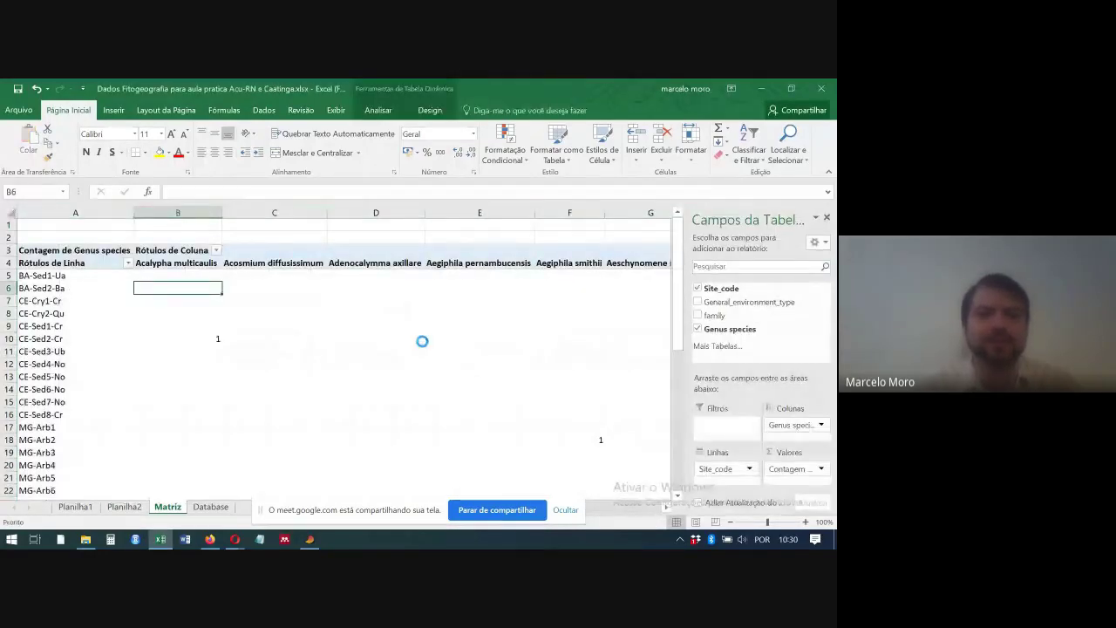
{"action": "key", "text": "ctrl+z"}
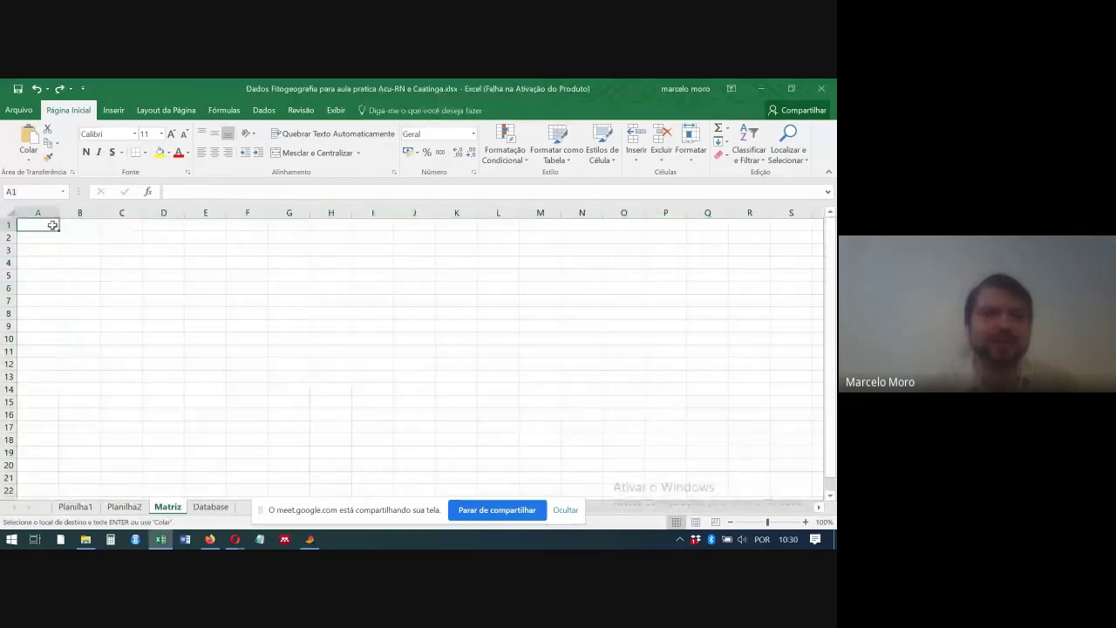
Paste the copied pivot table into Matriz from cell A1 as values only (Valores)
{"action": "right_click", "coordinate": [56, 227]}
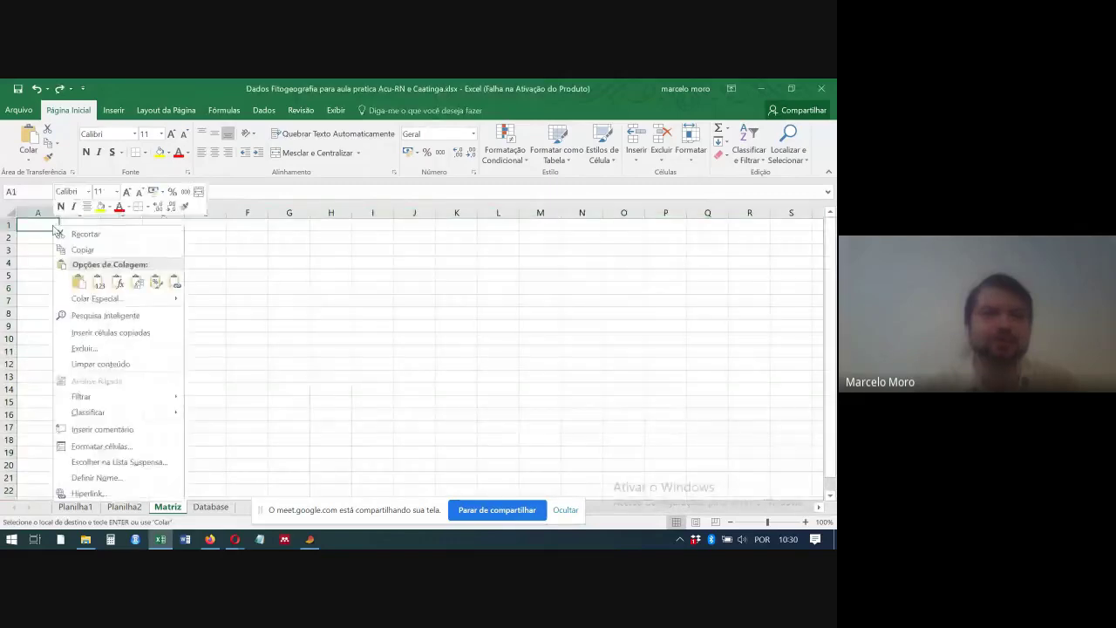
{"action": "left_click", "coordinate": [139, 303]}
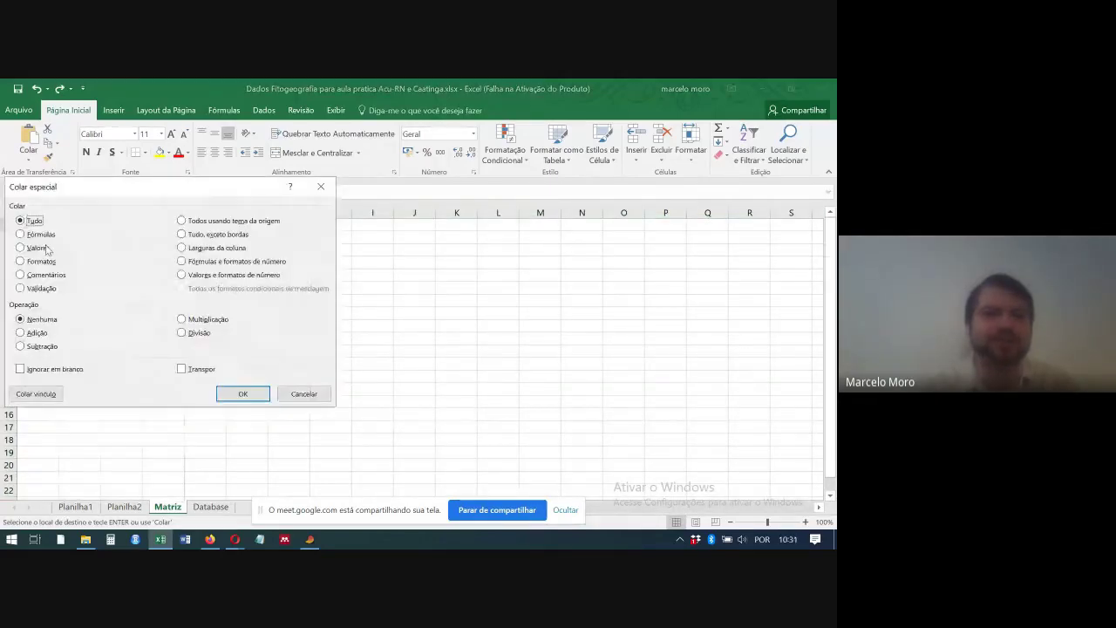
{"action": "left_click", "coordinate": [38, 249]}
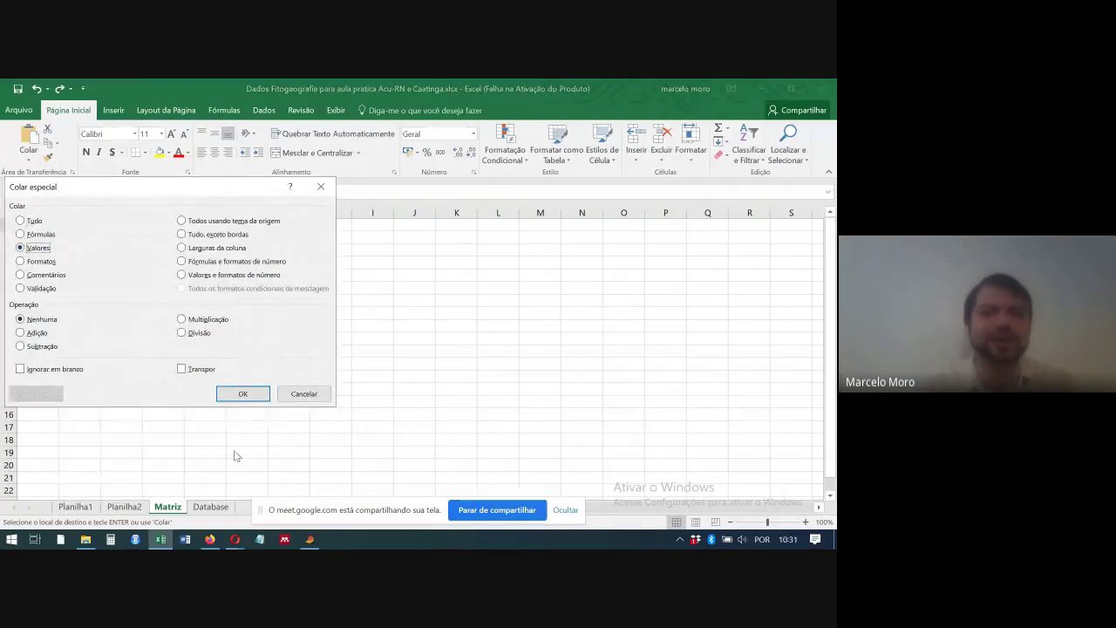
{"action": "left_click", "coordinate": [242, 394]}
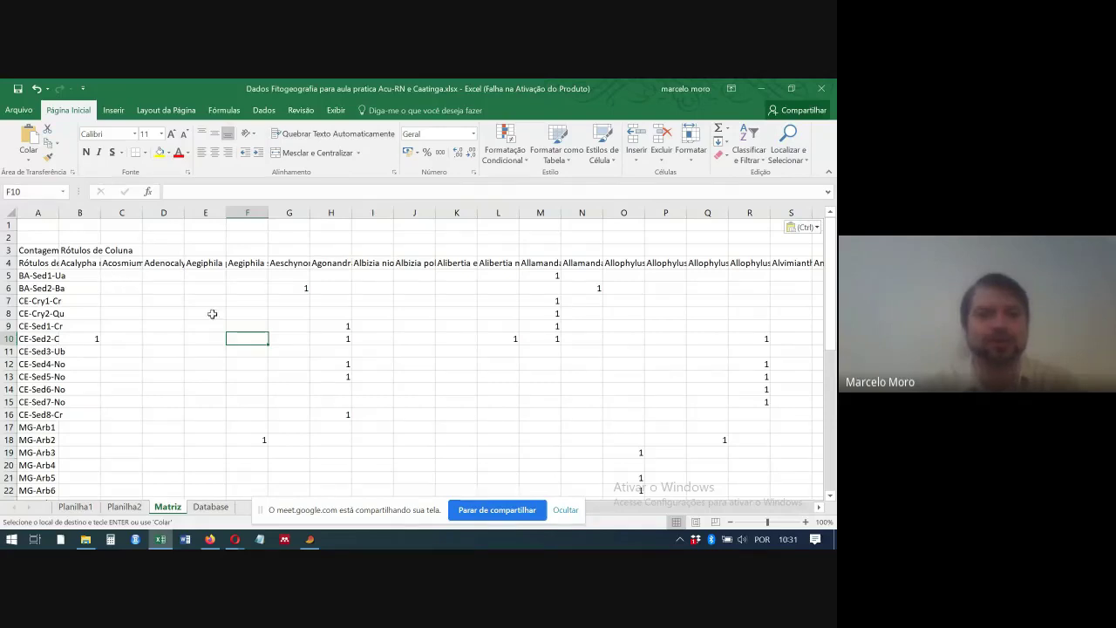
Delete rows 1 to 3 of Matriz so the species names form the first row
{"action": "left_click_drag", "start_coordinate": [7, 250], "coordinate": [4, 225]}
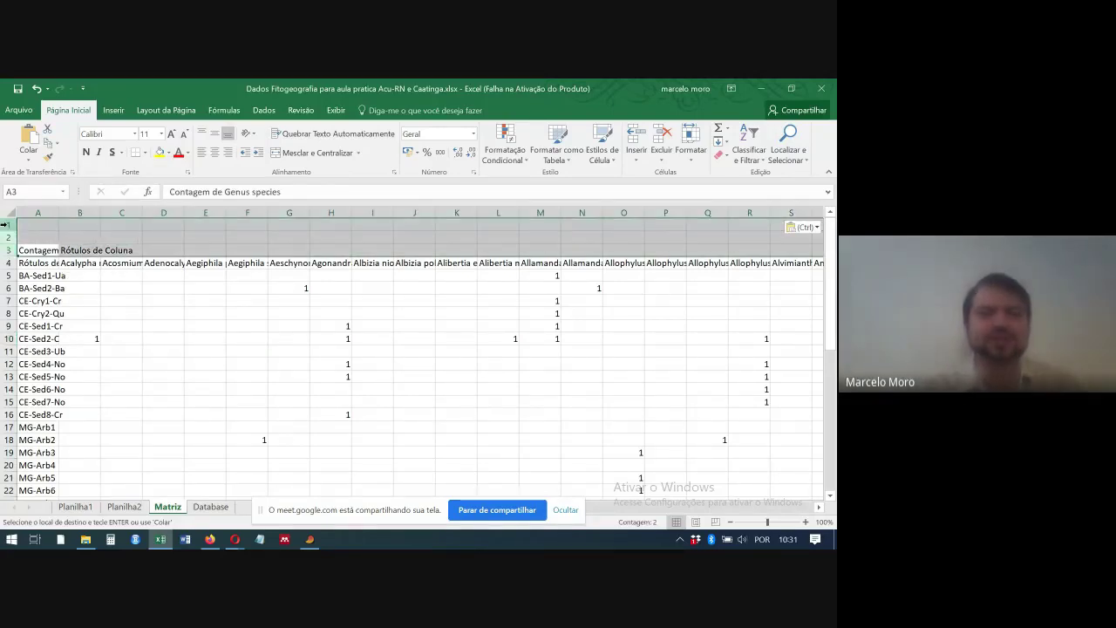
{"action": "right_click", "coordinate": [5, 225]}
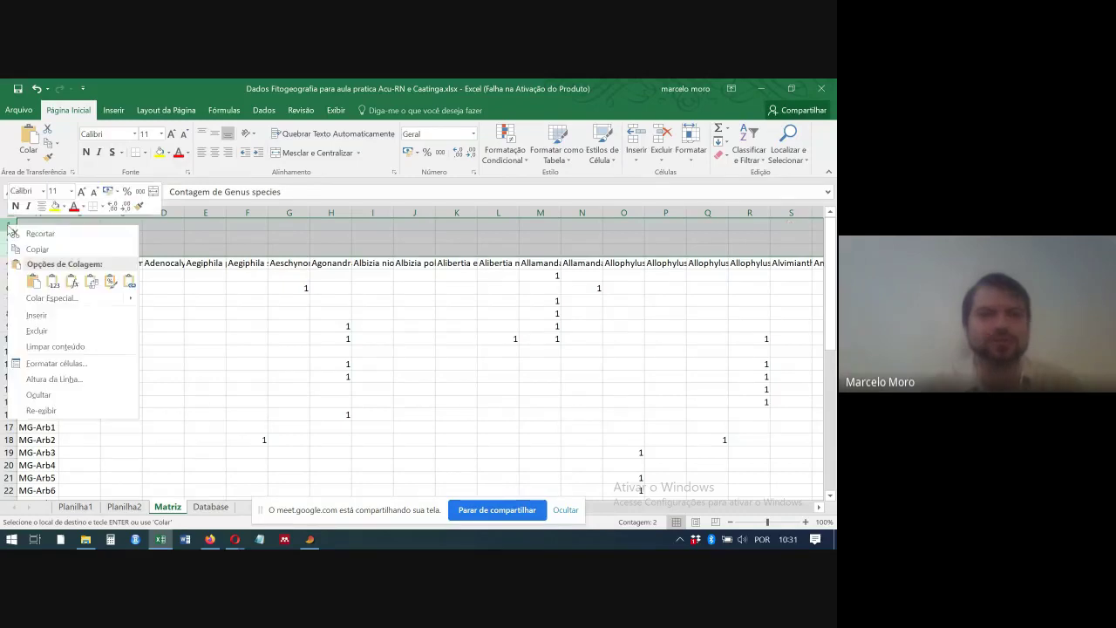
{"action": "left_click", "coordinate": [66, 330]}
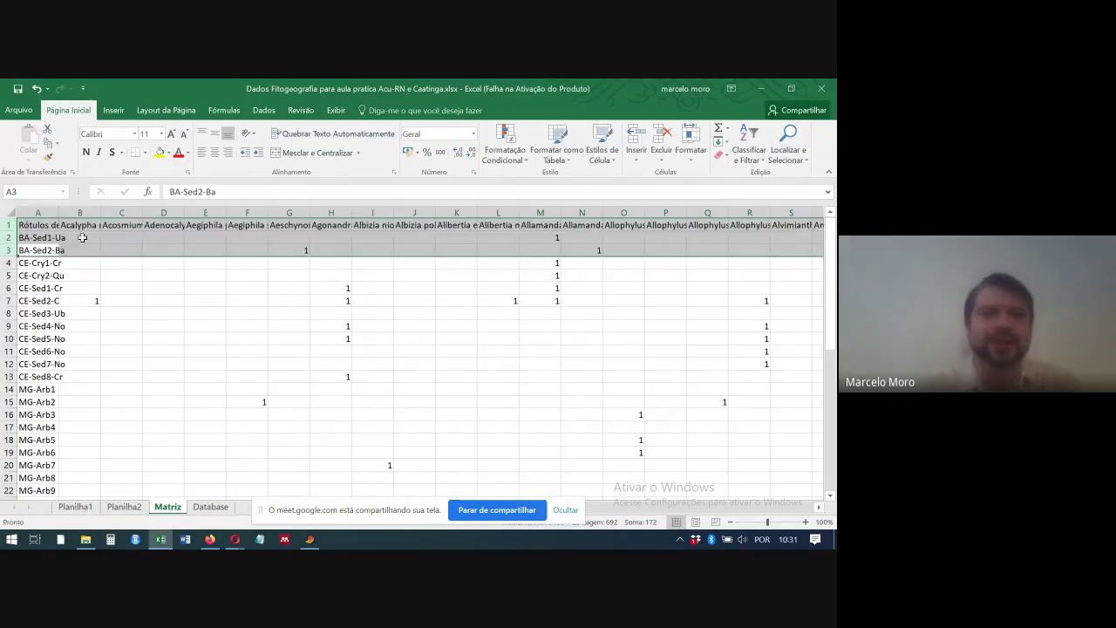
Check the Total Geral column and the Total Geral row at the far ends of the matrix
{"action": "left_click", "coordinate": [80, 225]}
{"action": "key", "text": "End"}
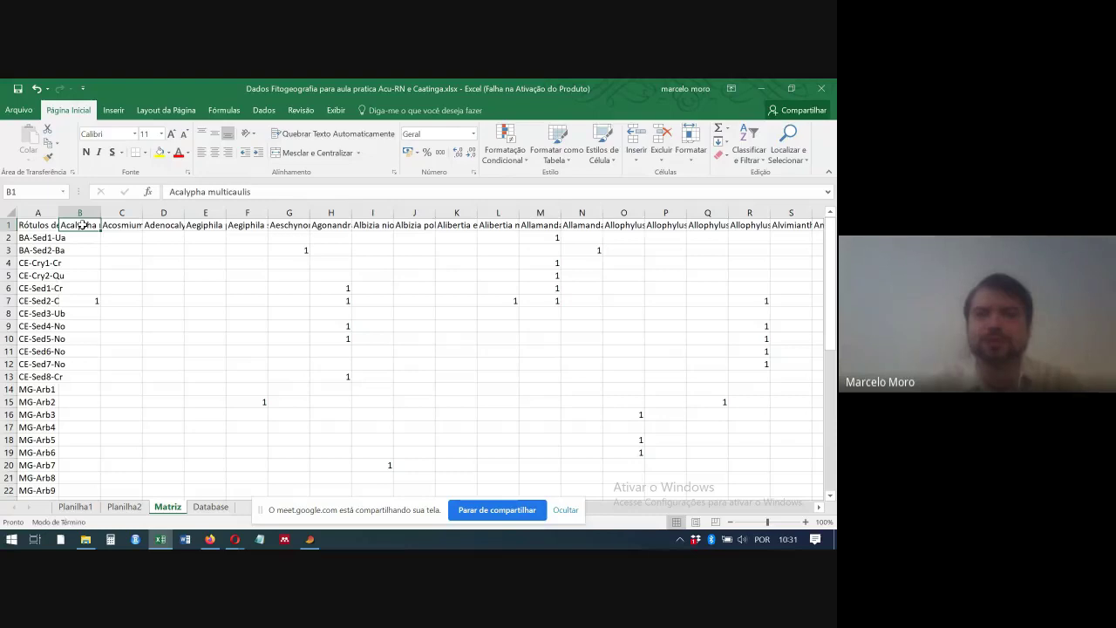
{"action": "key", "text": "Right"}
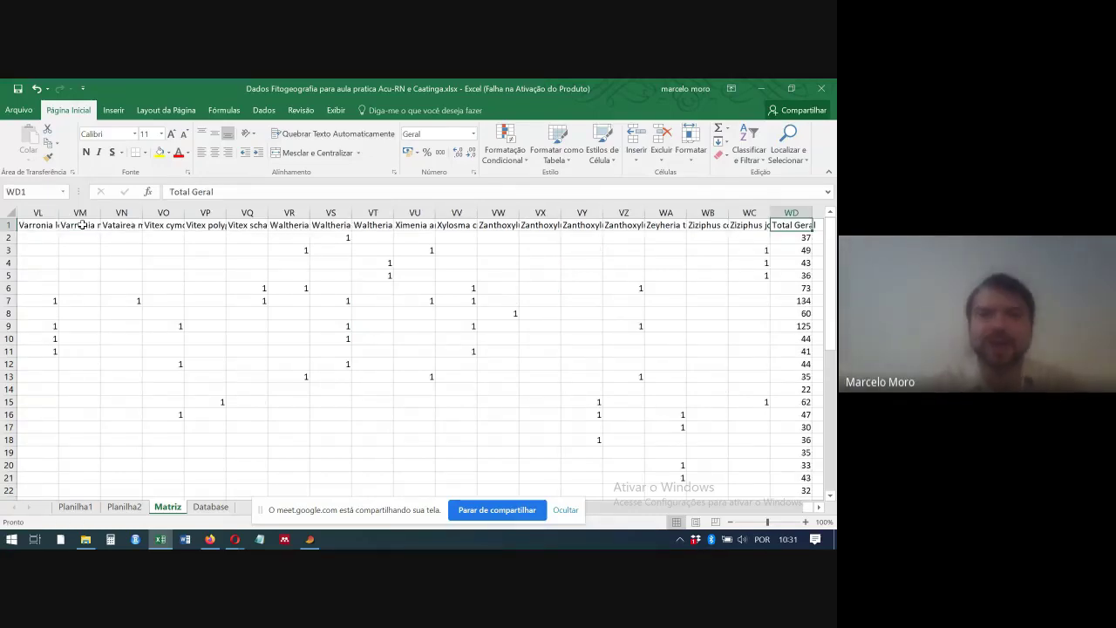
{"action": "key", "text": "ctrl+Home"}
{"action": "key", "text": "End"}
{"action": "key", "text": "Down"}
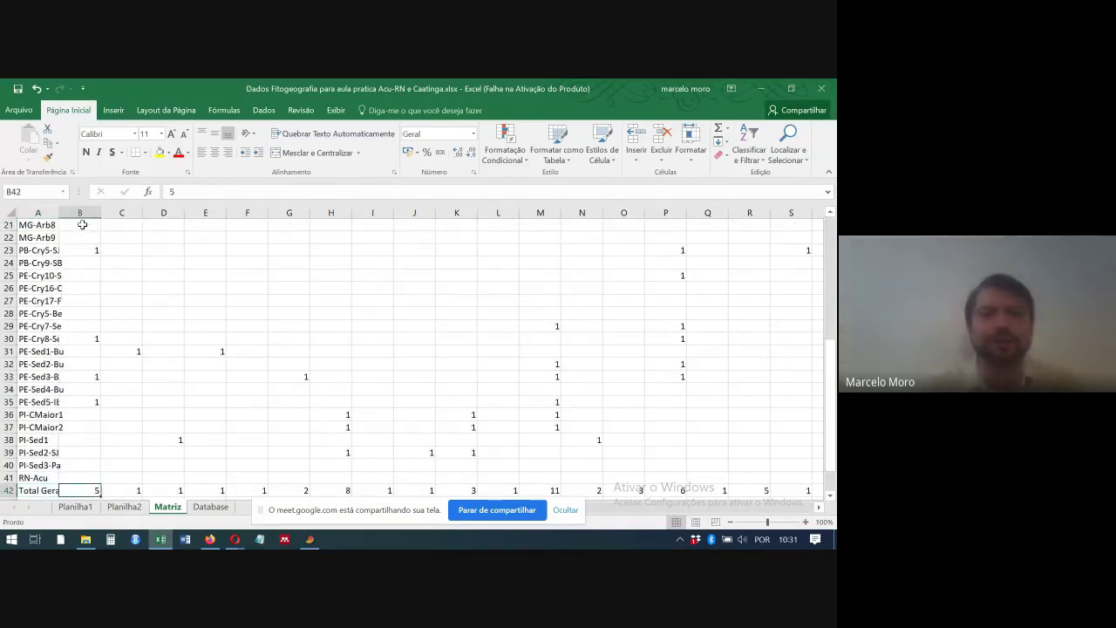
Examine the blank and filled cells across the species columns in the last site rows of Matriz
{"action": "key", "text": "Right"}
{"action": "key", "text": "Up"}
{"action": "key", "text": "Up"}
{"action": "key", "text": "Up"}
{"action": "key", "text": "Up"}
{"action": "key", "text": "Up"}
{"action": "key", "text": "Up"}
{"action": "key", "text": "Up"}
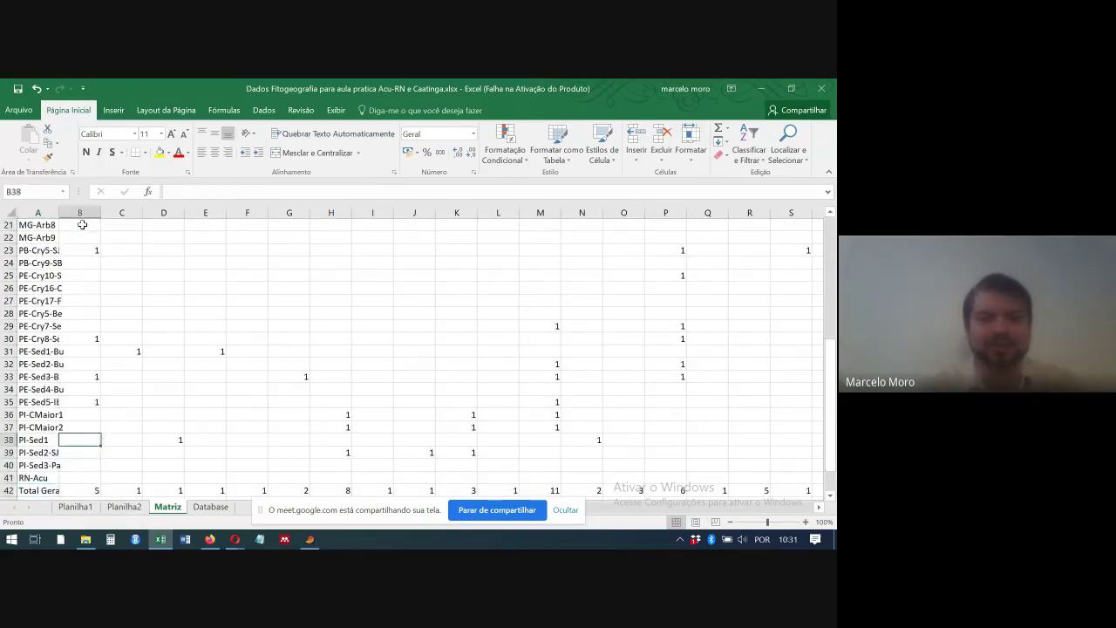
{"action": "key", "text": "Right"}
{"action": "key", "text": "Right"}
{"action": "key", "text": "Right"}
{"action": "key", "text": "Right"}
{"action": "key", "text": "Right"}
{"action": "key", "text": "Right"}
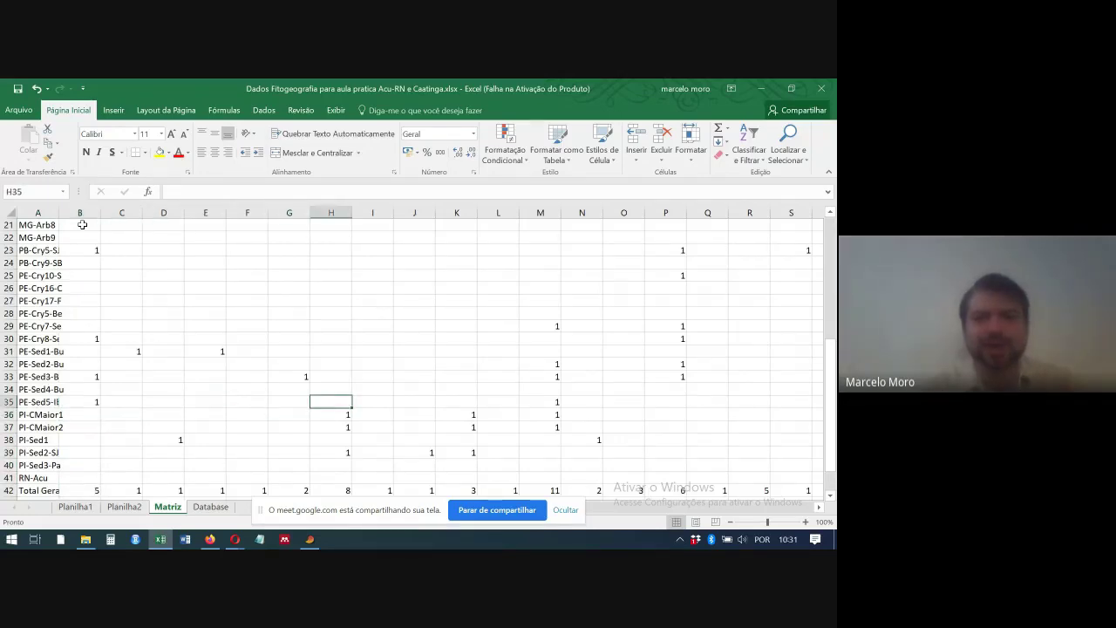
{"action": "key", "text": "Down"}
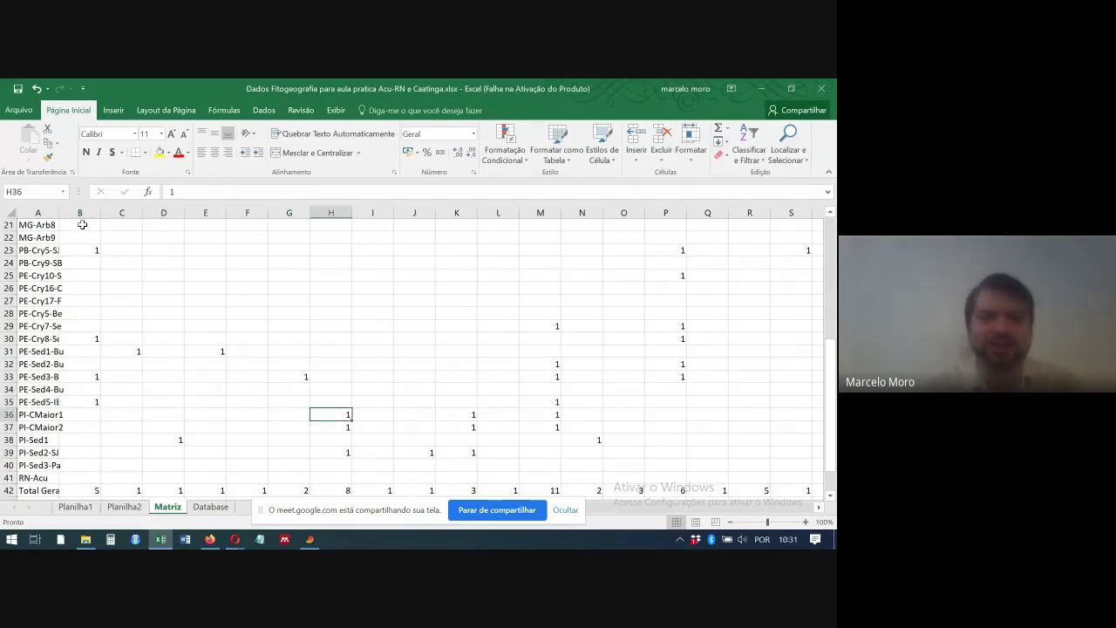
{"action": "key", "text": "Down"}
{"action": "key", "text": "Down"}
{"action": "key", "text": "Down"}
{"action": "key", "text": "Down"}
{"action": "key", "text": "Down"}
{"action": "key", "text": "Down"}
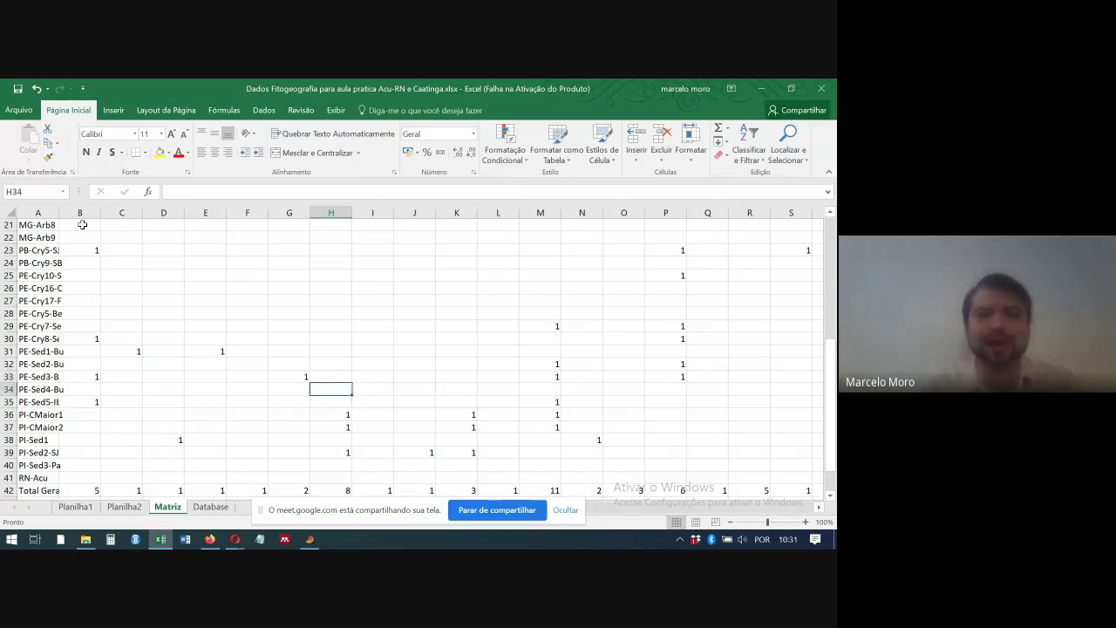
Replace all blank cells with 0 in the site-by-species range from row 1 through the RN-Acu row 41, excluding the Total Geral row
{"action": "key", "text": "Home"}
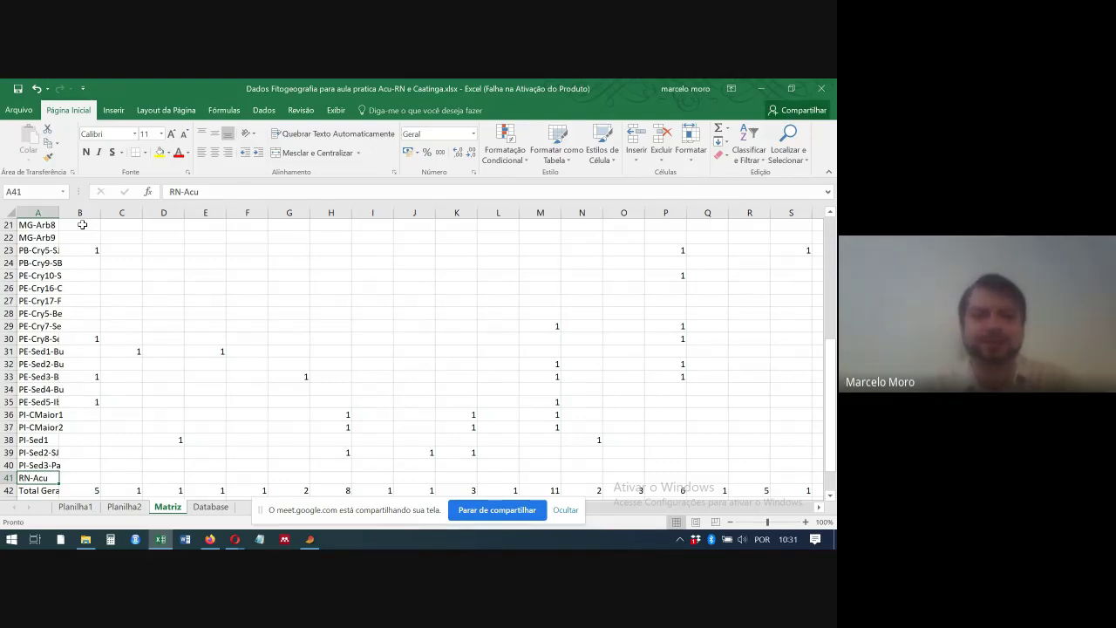
{"action": "mouse_move", "coordinate": [39, 477]}
{"action": "left_mouse_down"}
{"action": "mouse_move", "coordinate": [809, 478]}
{"action": "mouse_move", "coordinate": [808, 214]}
{"action": "left_mouse_up"}
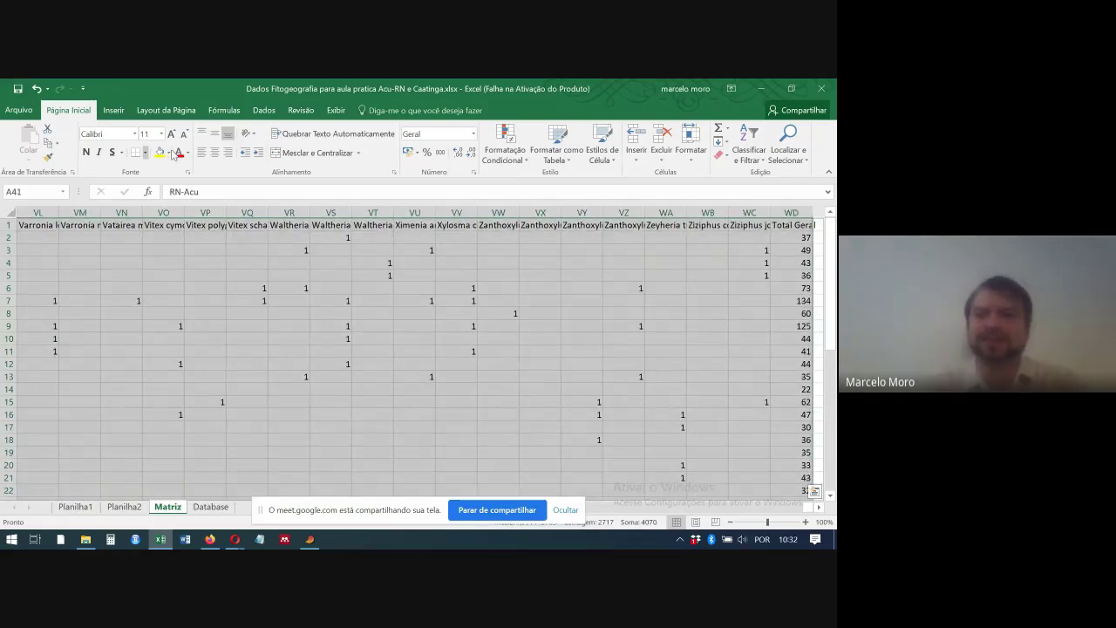
{"action": "left_click_drag", "start_coordinate": [832, 279], "coordinate": [833, 397]}
{"action": "key", "text": "ctrl+l"}
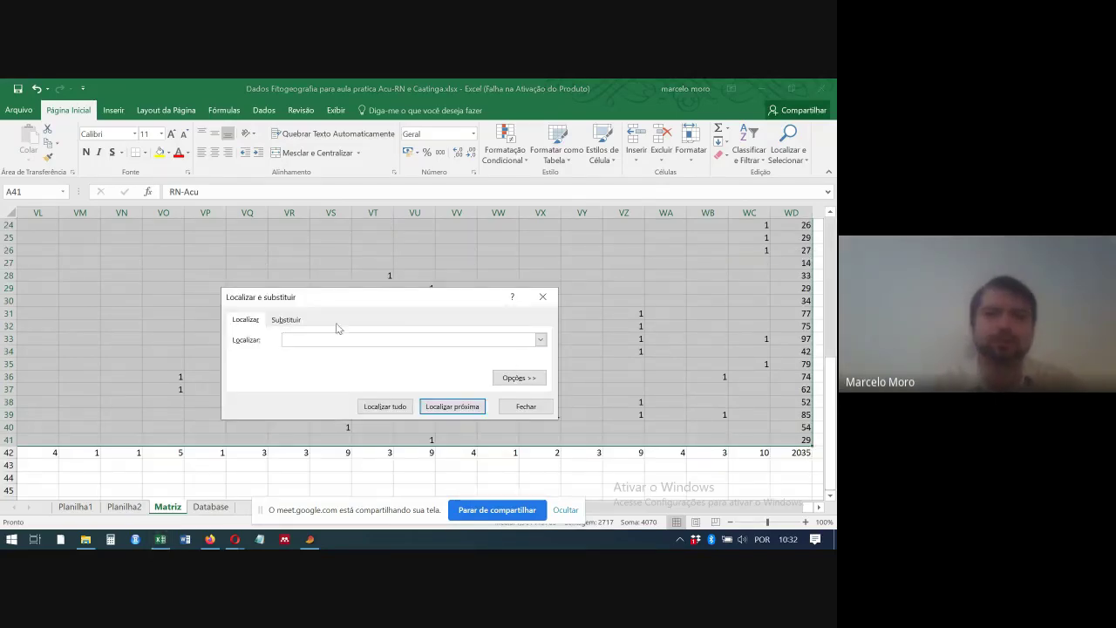
{"action": "left_click", "coordinate": [286, 320]}
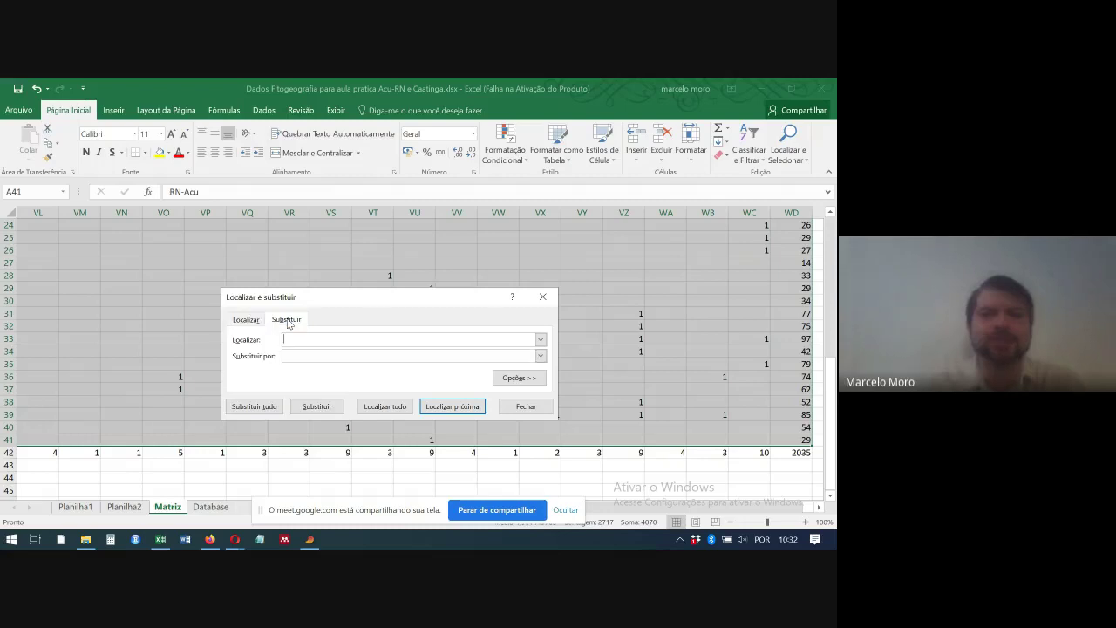
{"action": "left_click", "coordinate": [293, 356]}
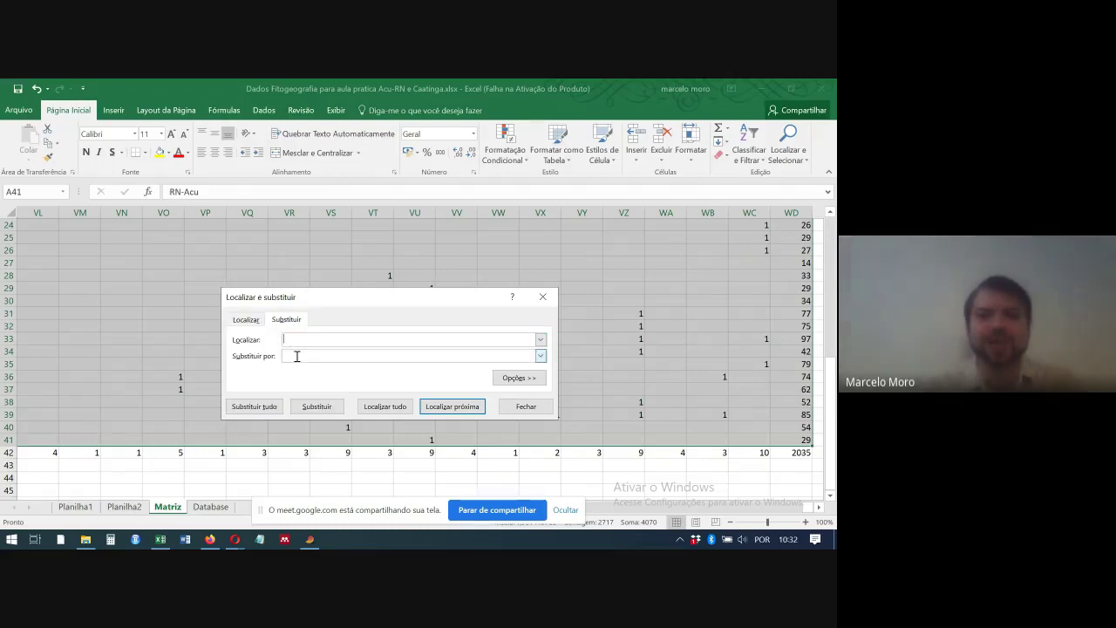
{"action": "type", "text": "0"}
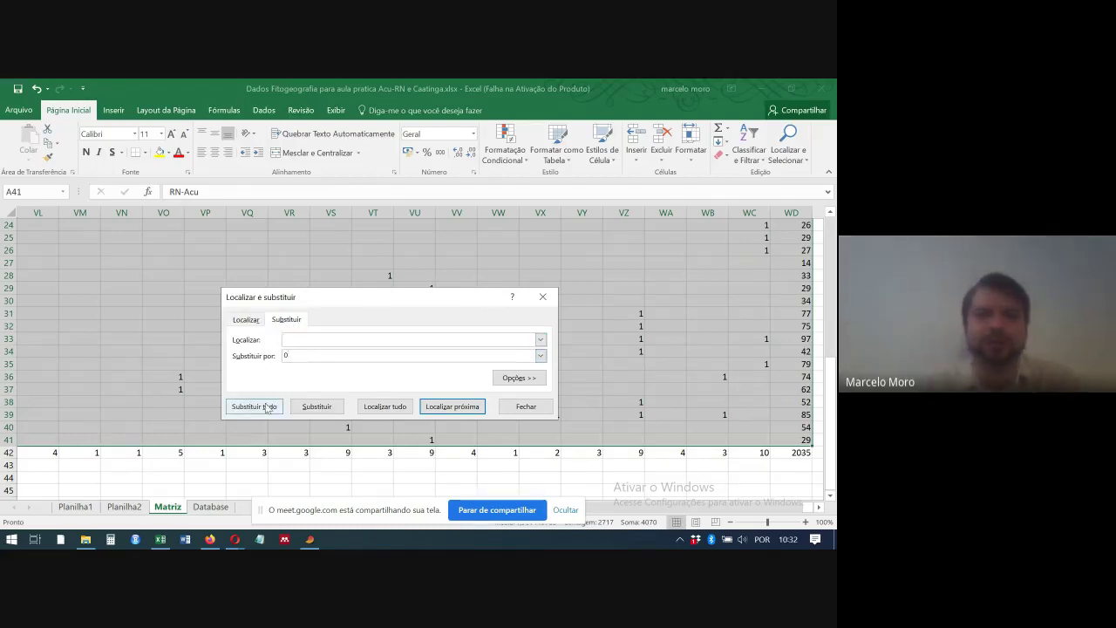
{"action": "left_click", "coordinate": [254, 406]}
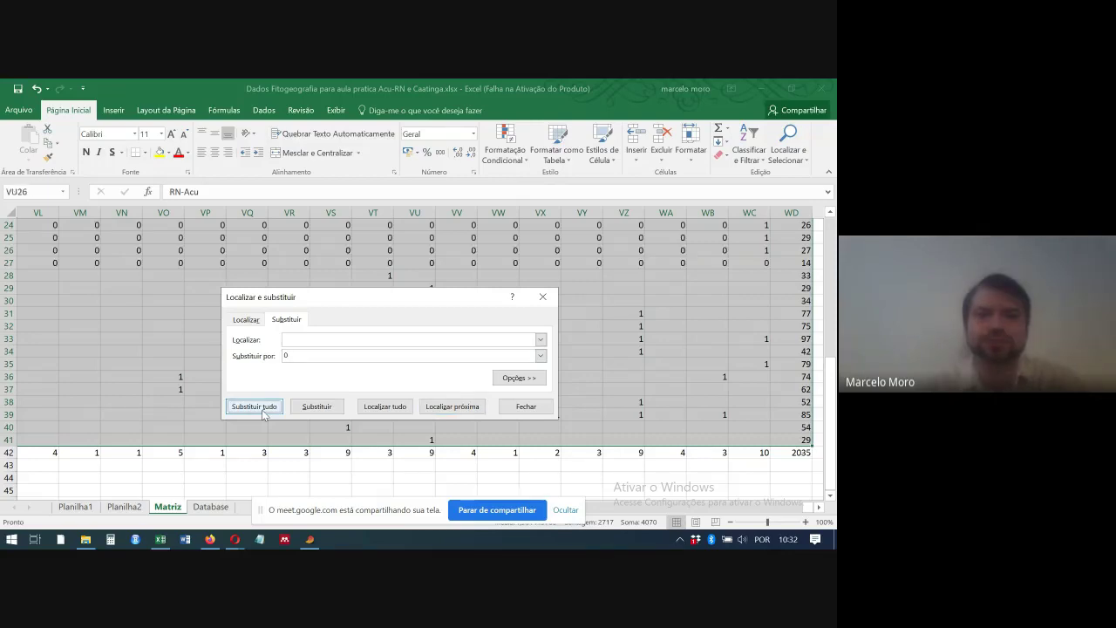
{"action": "left_click", "coordinate": [422, 346]}
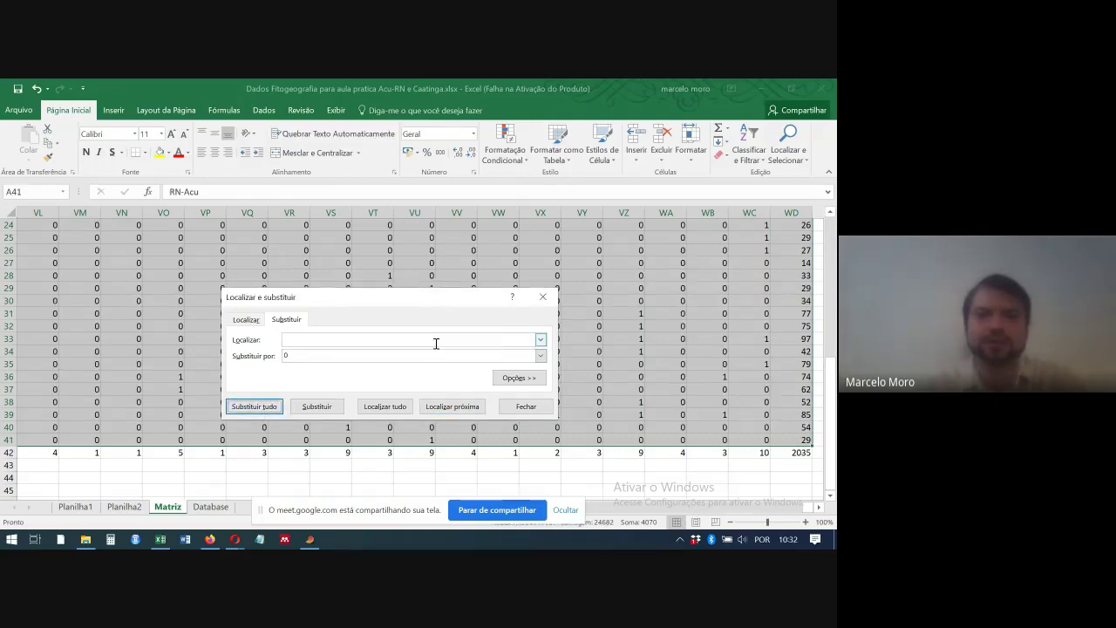
{"action": "left_click", "coordinate": [543, 297]}
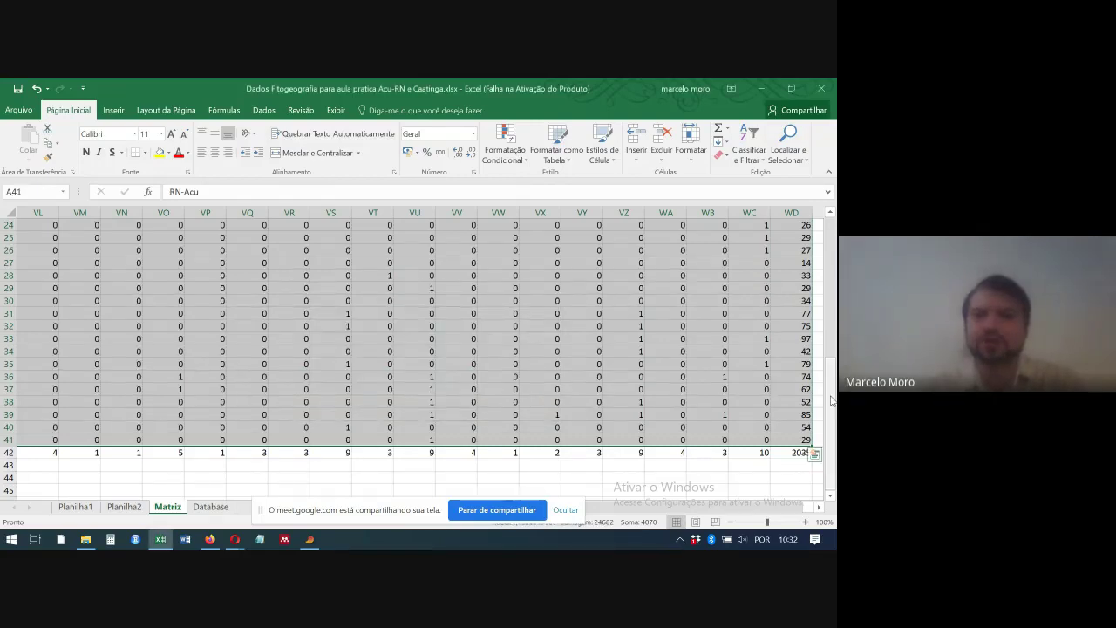
Delete the Total Geral column WD from the matrix
{"action": "left_click_drag", "start_coordinate": [832, 401], "coordinate": [836, 249]}
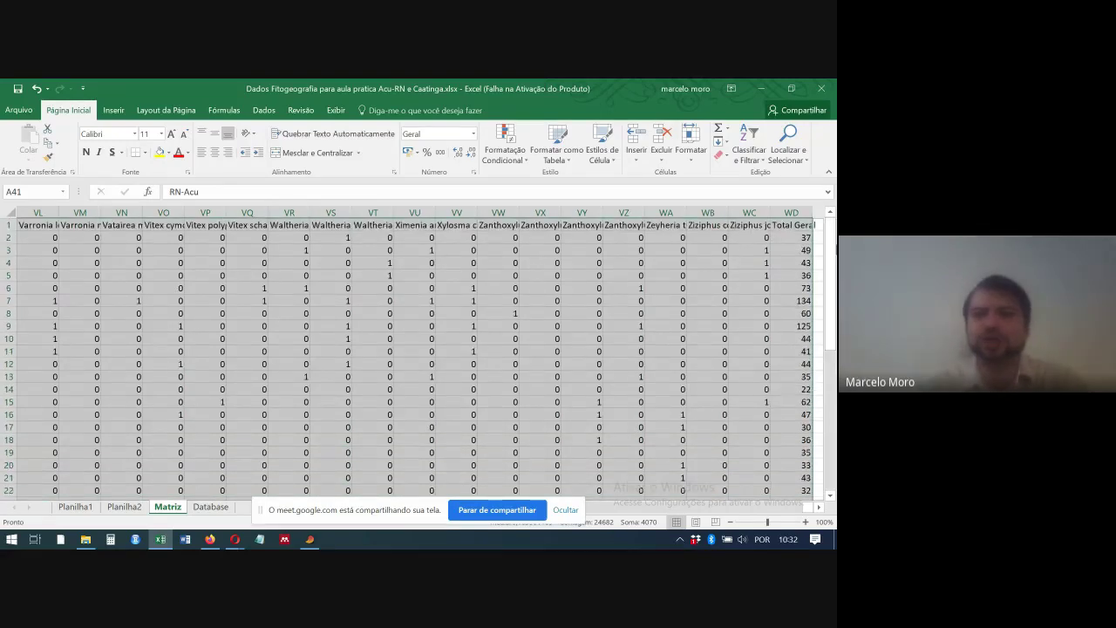
{"action": "left_click", "coordinate": [785, 224]}
{"action": "key", "text": "ctrl+shift+Down"}
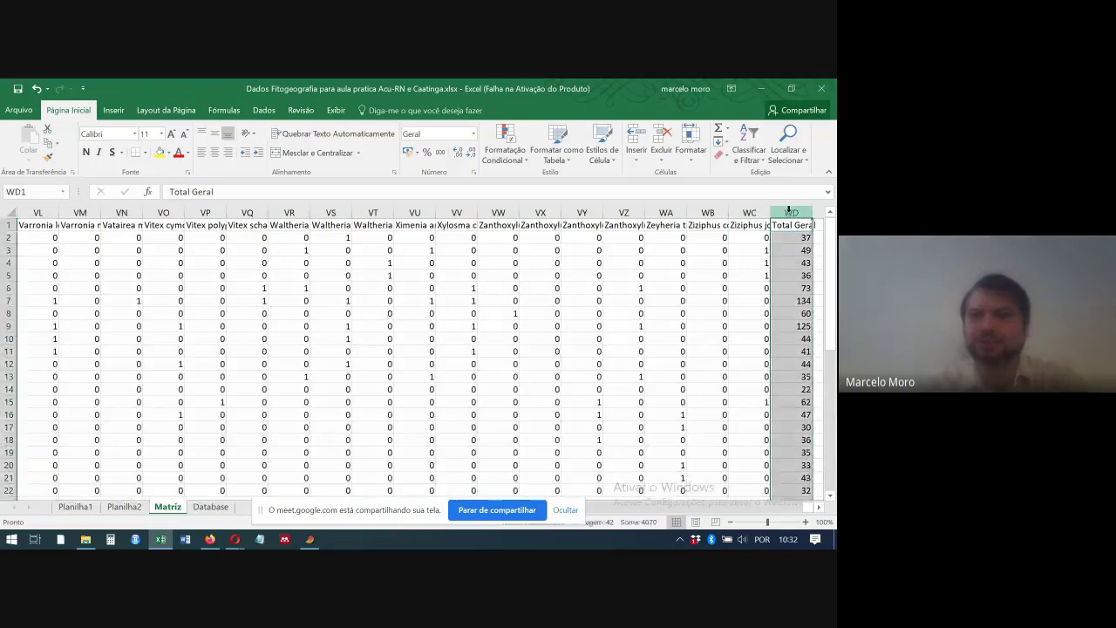
{"action": "left_click", "coordinate": [792, 209]}
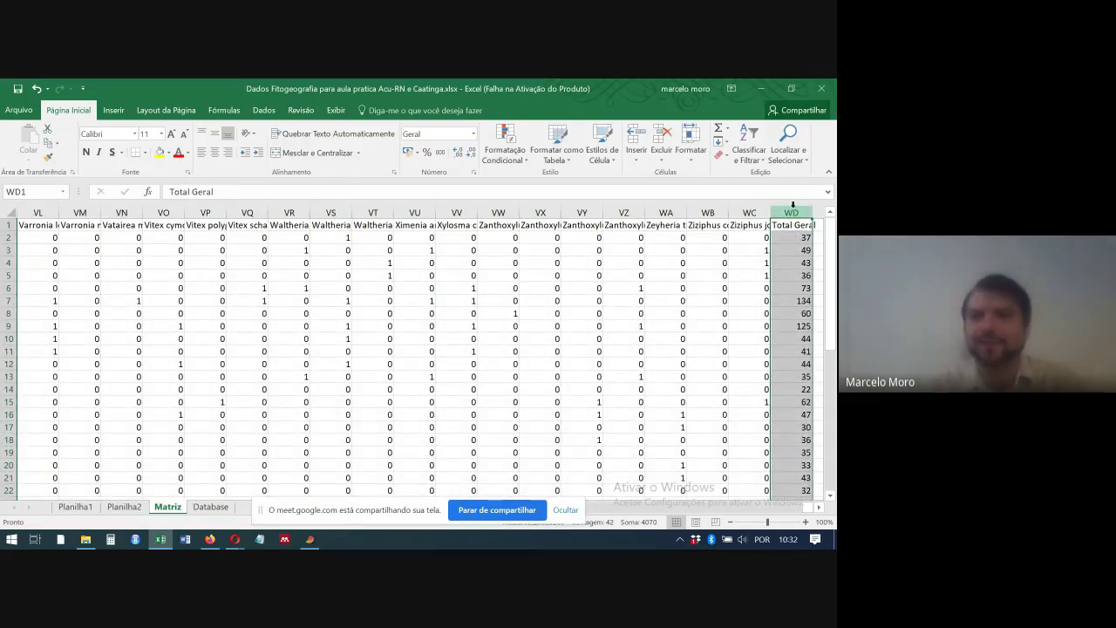
{"action": "right_click", "coordinate": [792, 209]}
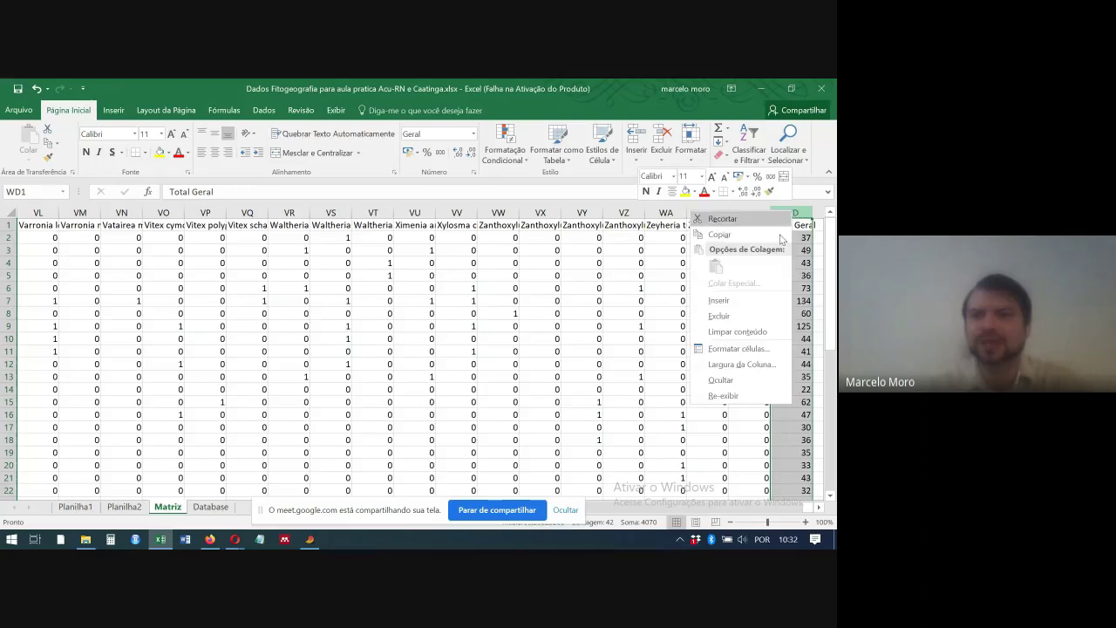
{"action": "left_click", "coordinate": [719, 316]}
Delete the Total Geral row 42 and return to cell A1 of Matriz
{"action": "left_click_drag", "start_coordinate": [830, 284], "coordinate": [830, 428]}
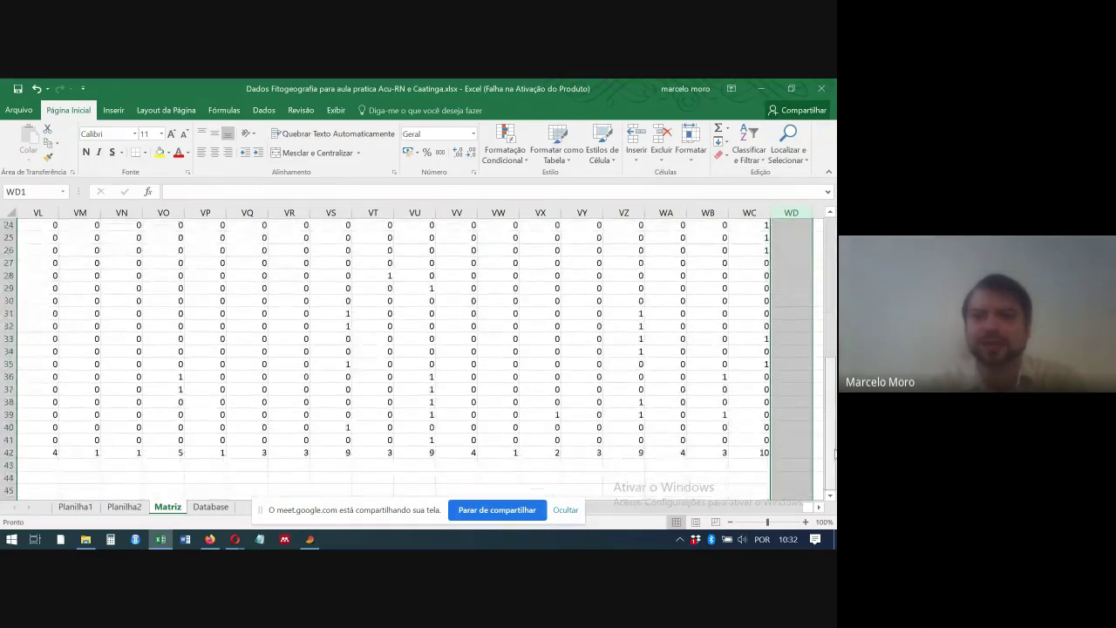
{"action": "left_click_drag", "start_coordinate": [808, 508], "coordinate": [453, 518]}
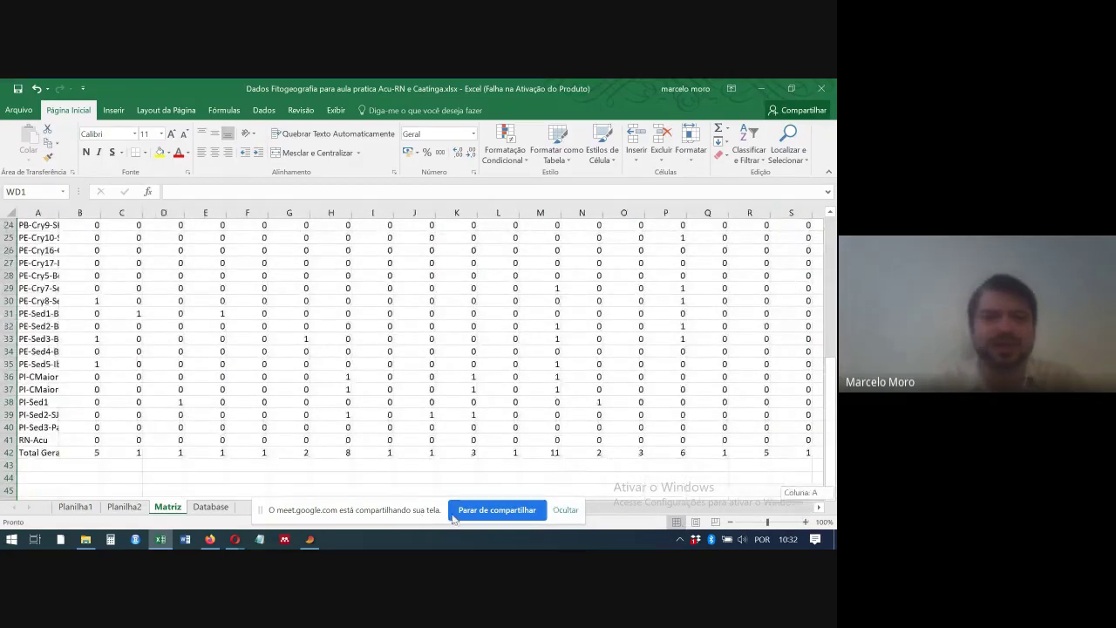
{"action": "left_click", "coordinate": [9, 452]}
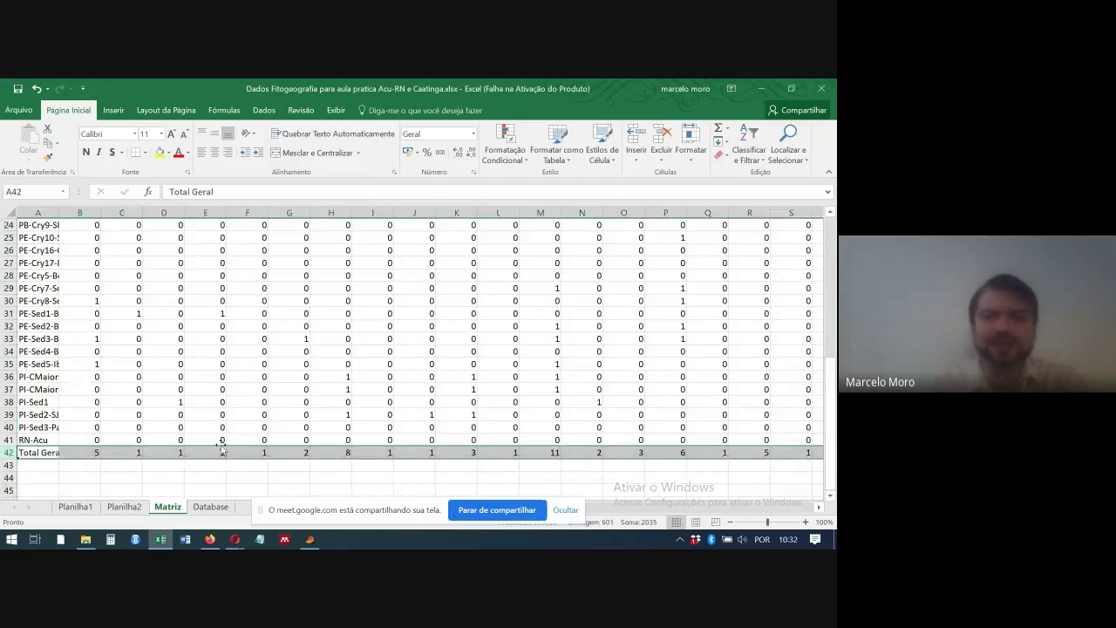
{"action": "right_click", "coordinate": [7, 453]}
{"action": "left_click", "coordinate": [53, 366]}
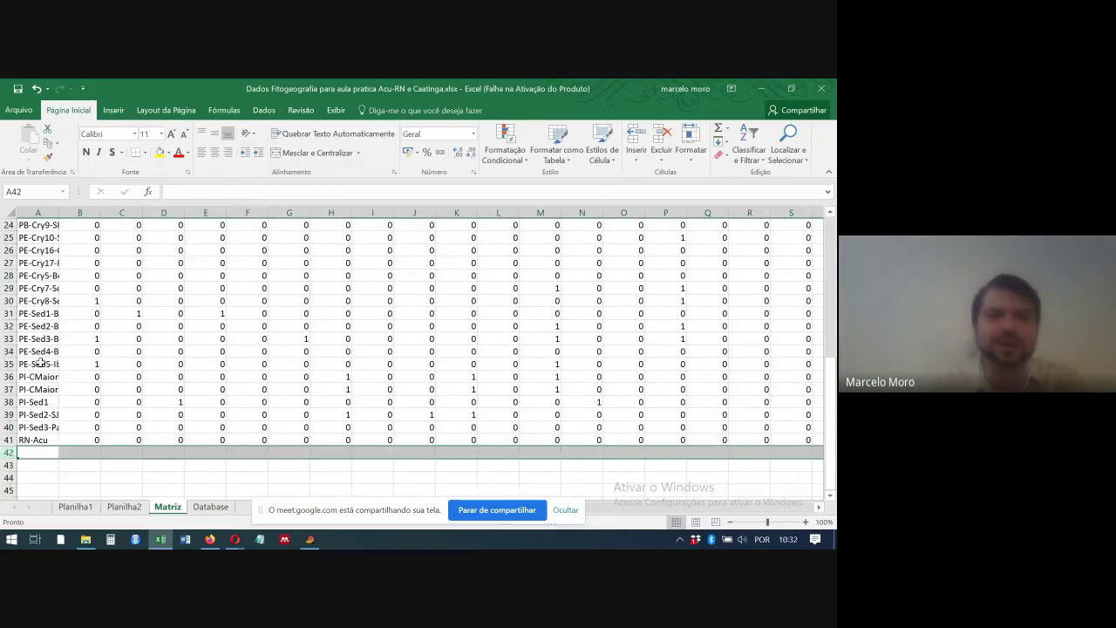
{"action": "left_click_drag", "start_coordinate": [835, 482], "coordinate": [834, 336]}
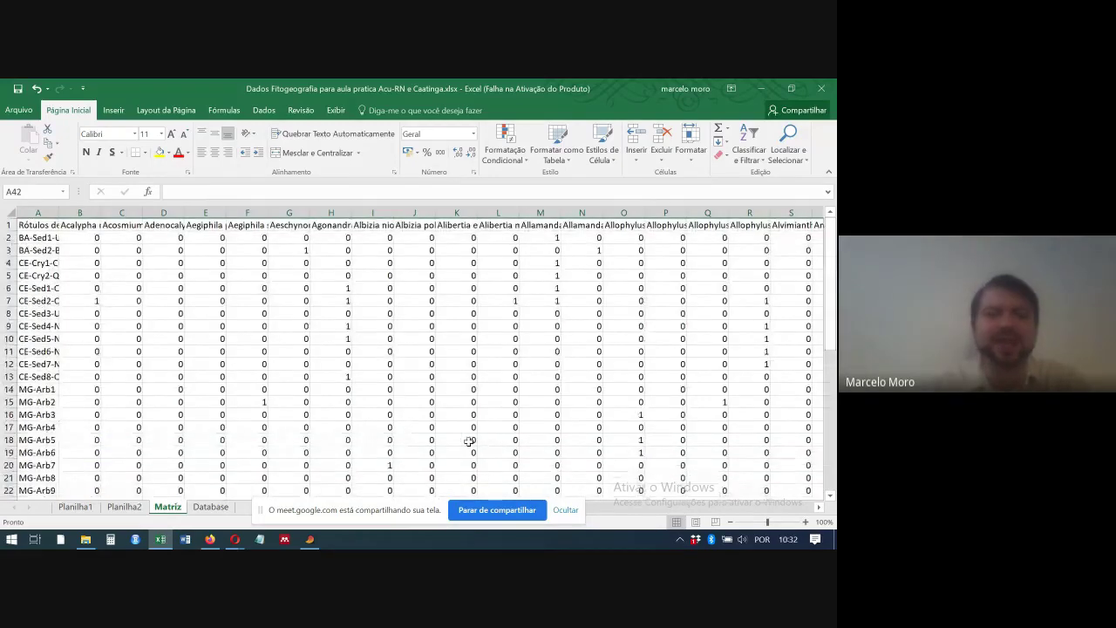
{"action": "left_click", "coordinate": [26, 226]}
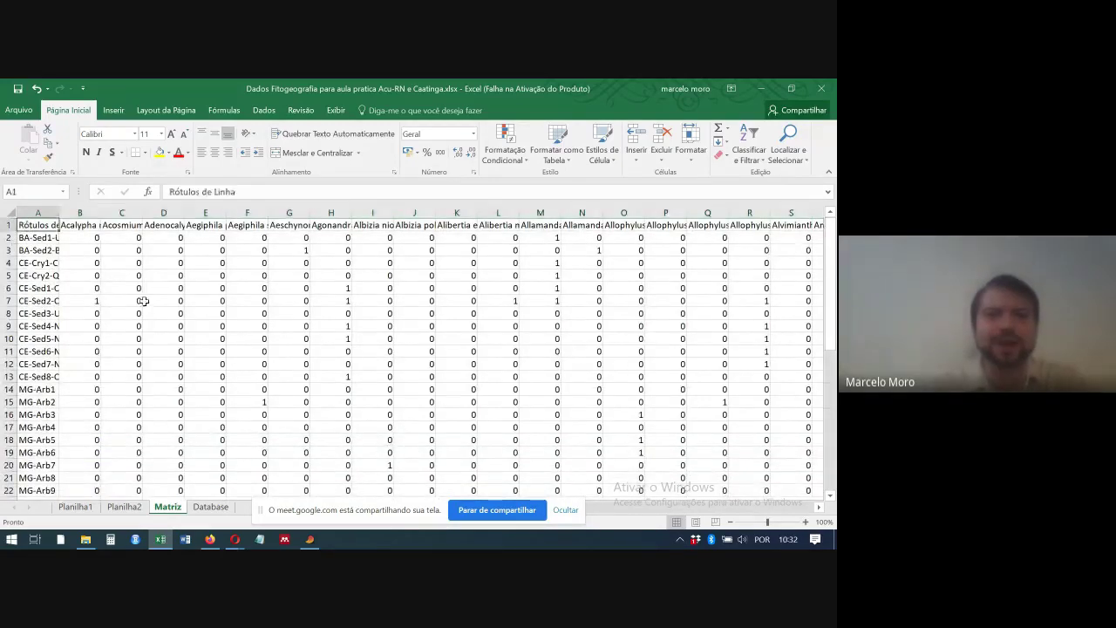
Switch to PAST, place its data window beside the spreadsheet, and close the open Hierarchical clustering window
{"action": "left_click", "coordinate": [309, 541]}
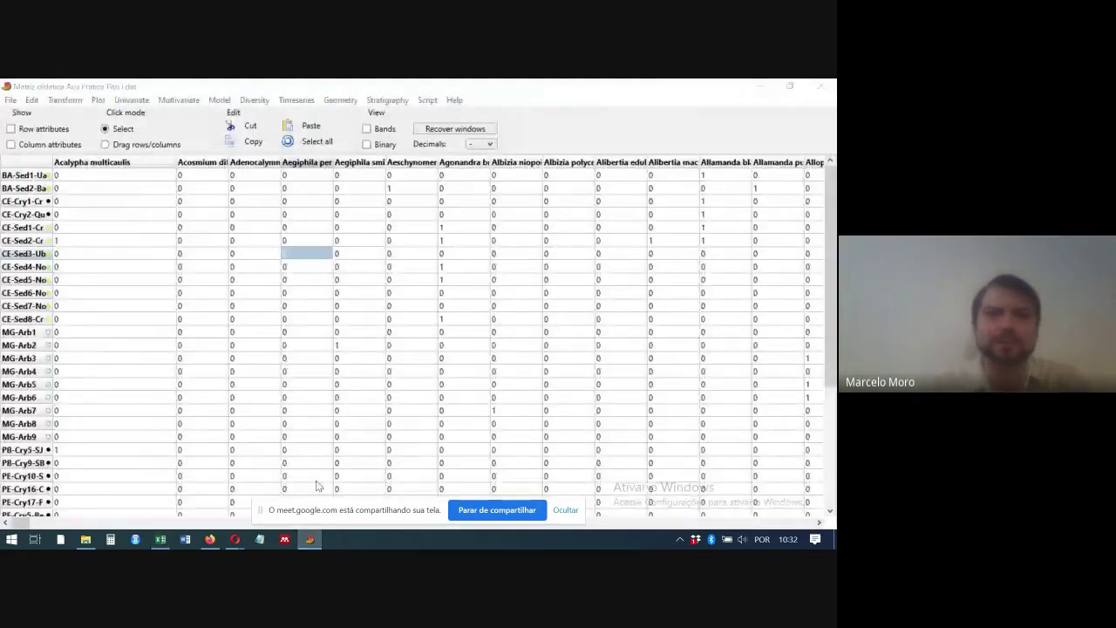
{"action": "left_click_drag", "start_coordinate": [532, 87], "coordinate": [582, 136]}
{"action": "left_click", "coordinate": [296, 157]}
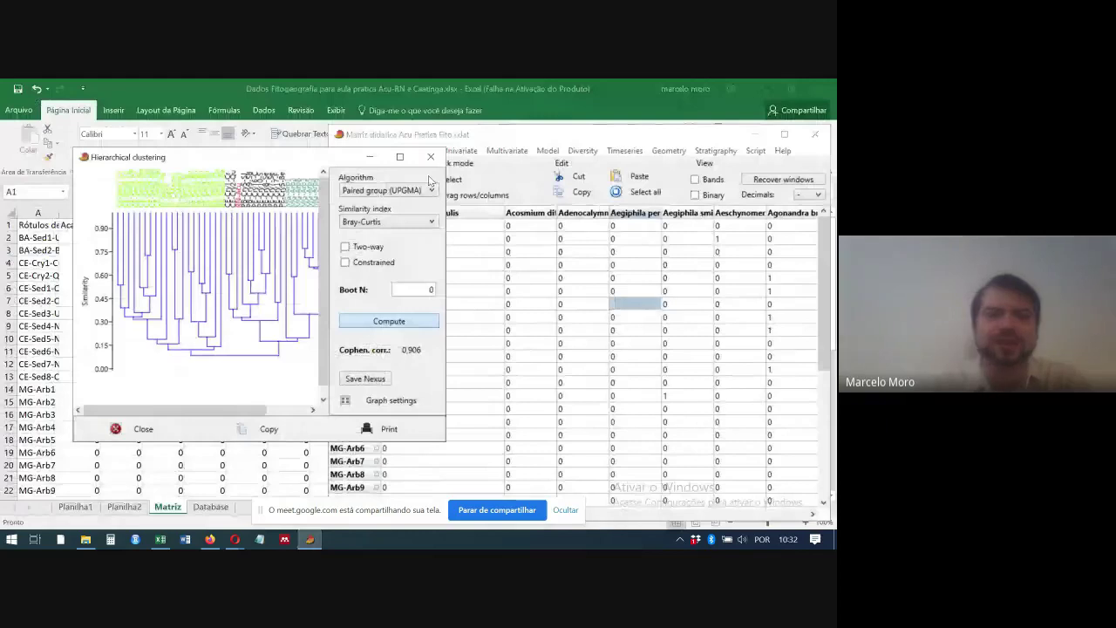
{"action": "left_click", "coordinate": [436, 157]}
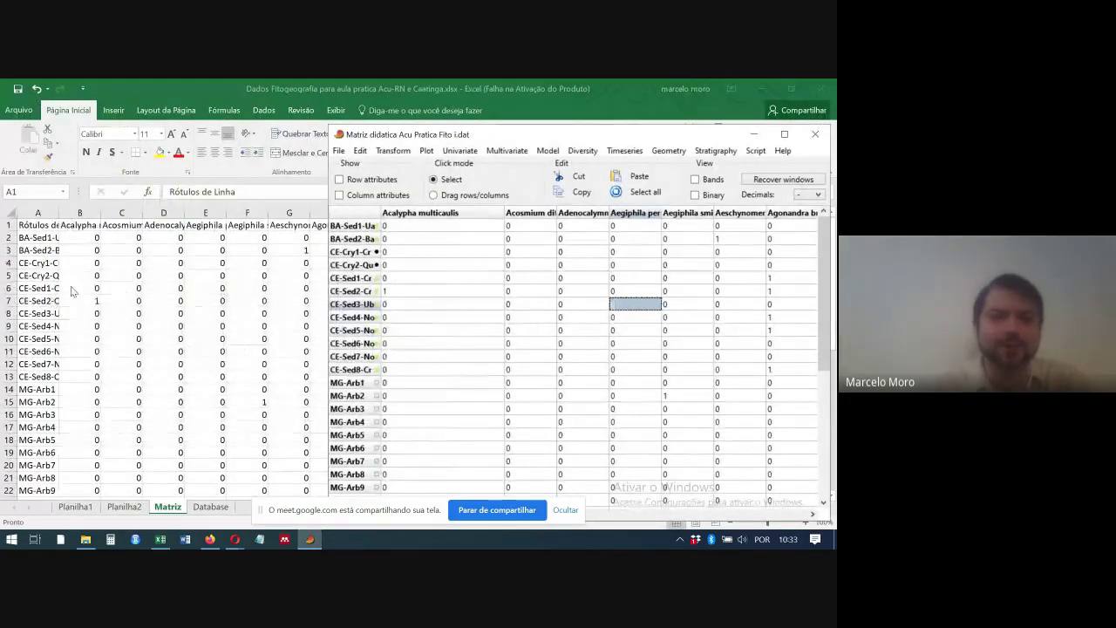
Review the source species list in the Database sheet and go back to the Matriz sheet
{"action": "left_click", "coordinate": [203, 508]}
{"action": "left_click", "coordinate": [205, 508]}
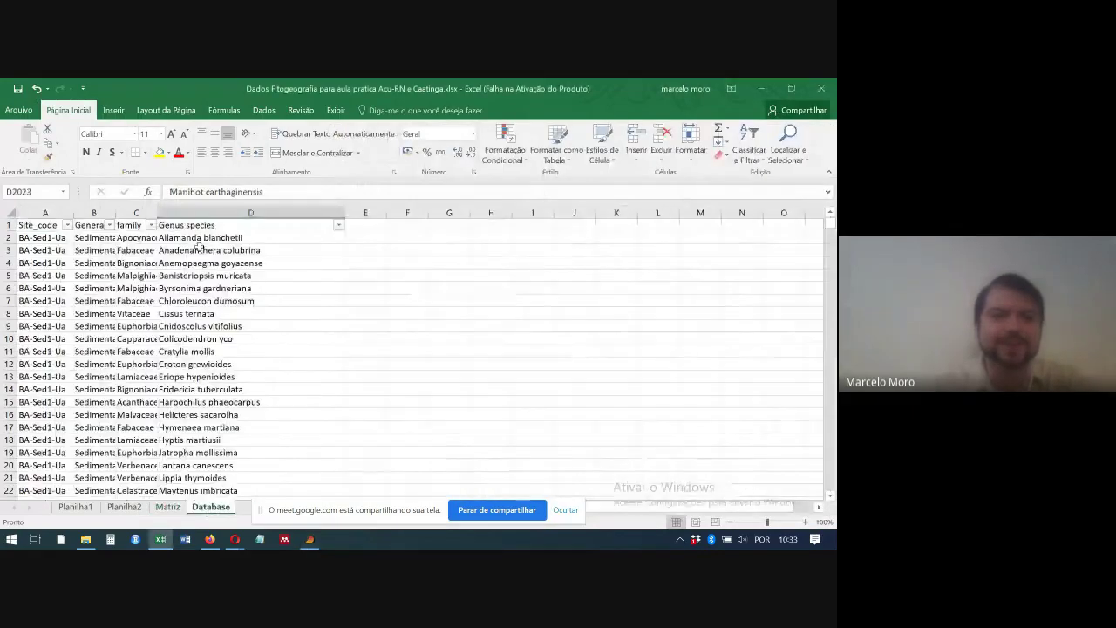
{"action": "left_click", "coordinate": [173, 509]}
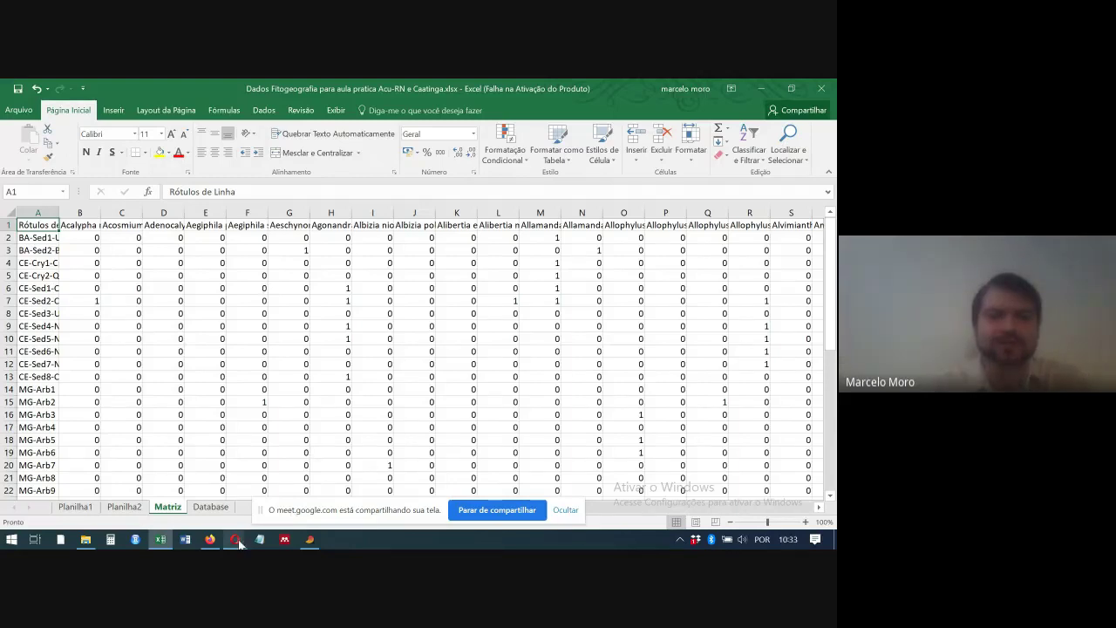
Switch to the Google Meet call in Opera and stop the meeting recording (Interromper gravação)
{"action": "mouse_move", "coordinate": [238, 542]}
{"action": "left_click", "coordinate": [227, 475]}
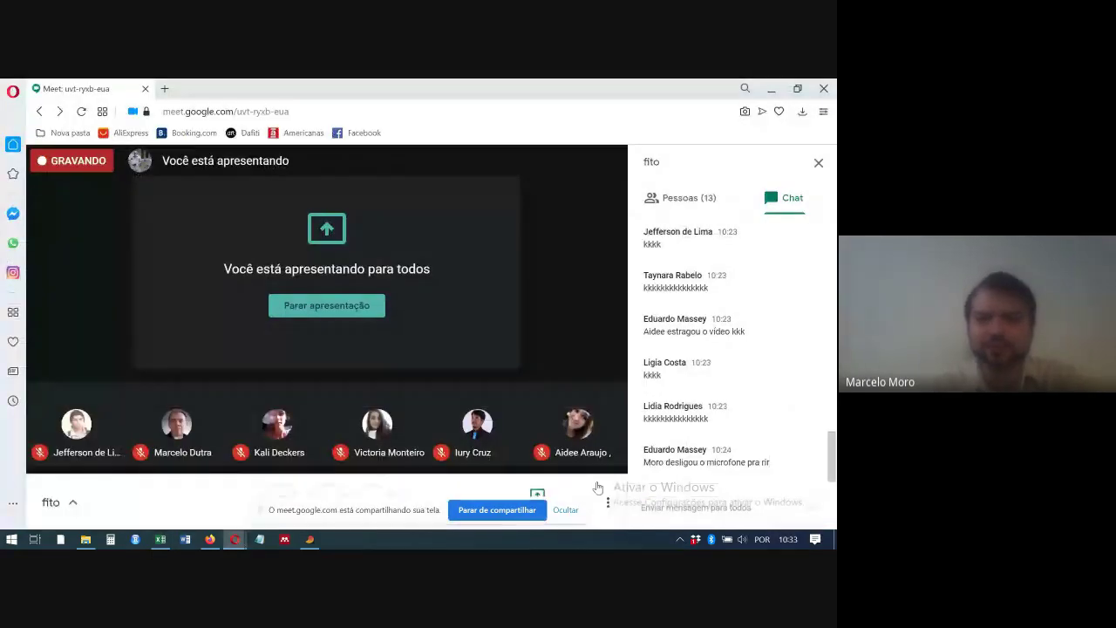
{"action": "left_click", "coordinate": [608, 502]}
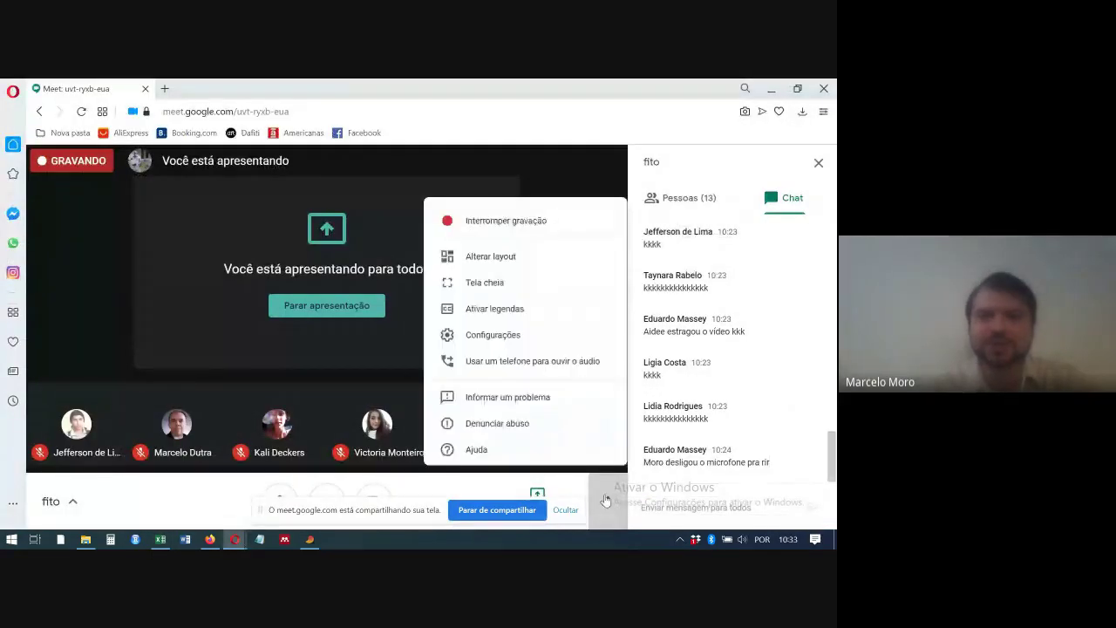
{"action": "left_click", "coordinate": [503, 217]}
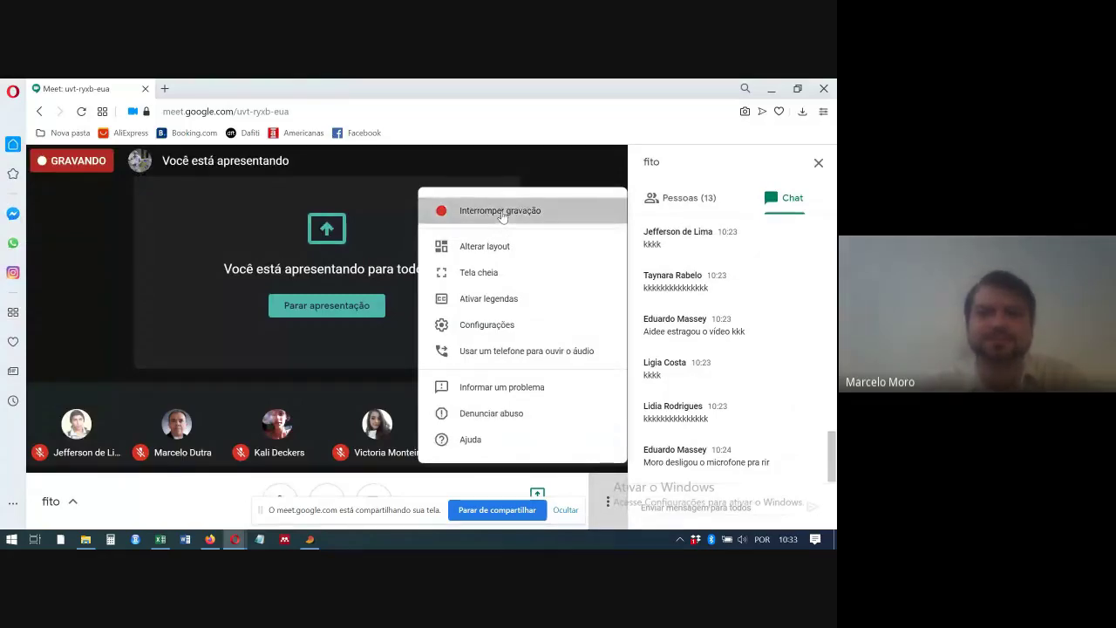